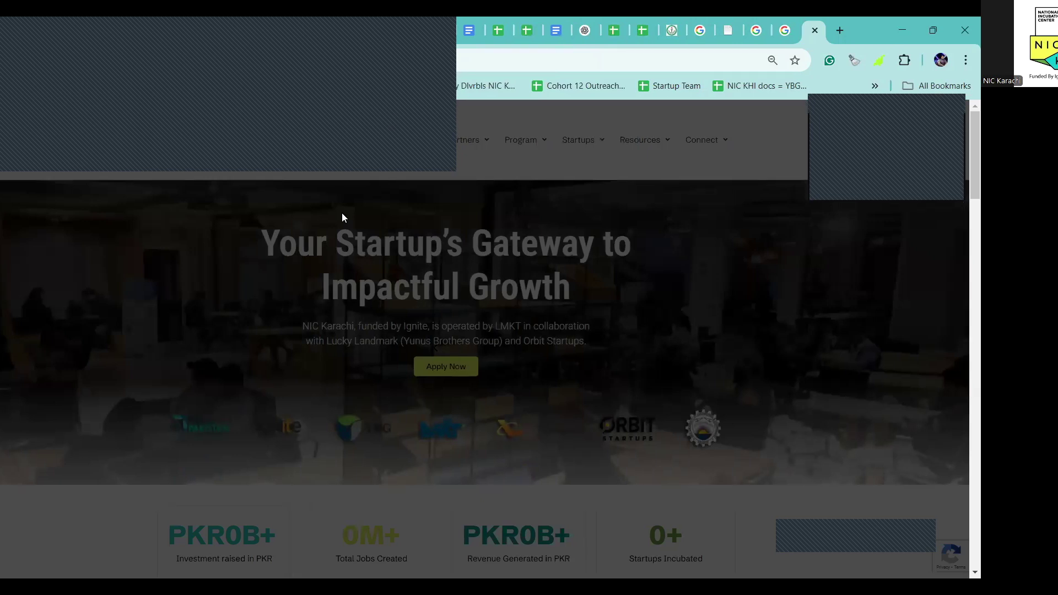
Open the Join Cohort 13 page from the home page's Apply Now and scroll to its Induction Form
{"action": "scroll", "coordinate": [449, 359], "scroll_direction": "down", "scroll_amount": 3}
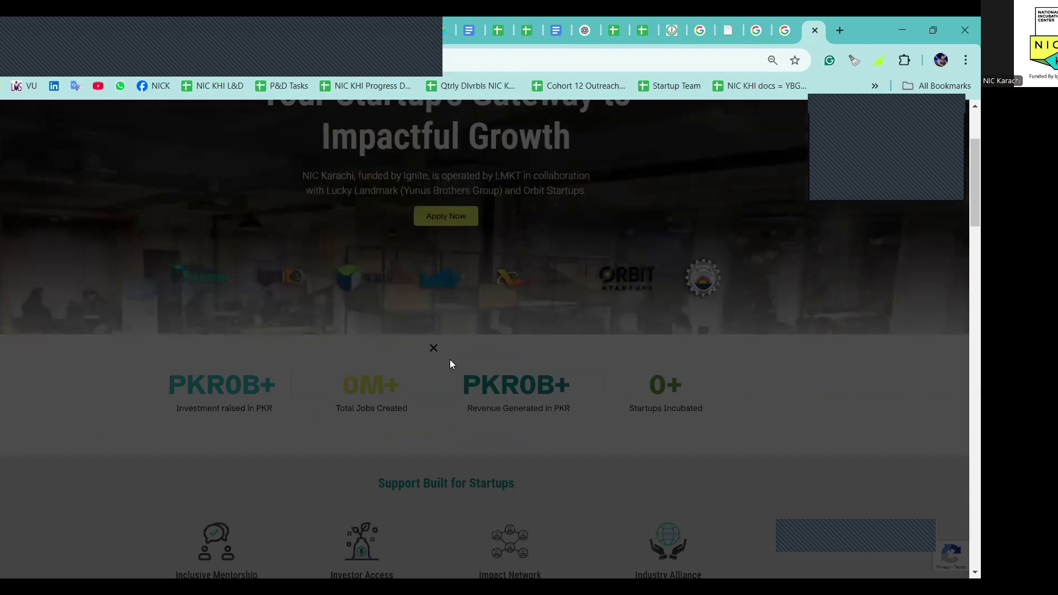
{"action": "scroll", "coordinate": [456, 380], "scroll_direction": "up", "scroll_amount": 2}
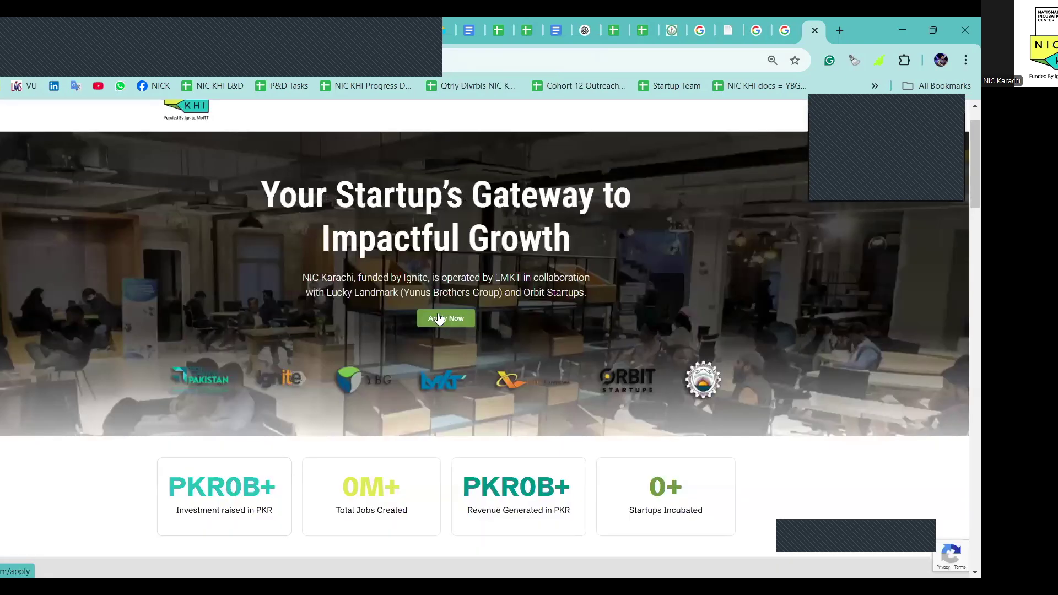
{"action": "left_click", "coordinate": [441, 320]}
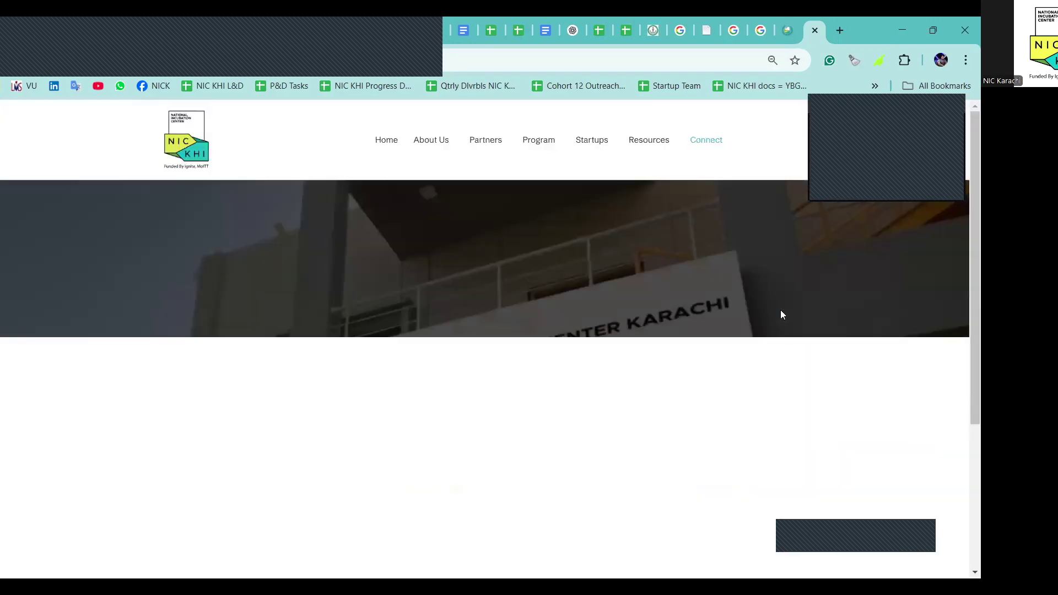
{"action": "scroll", "coordinate": [780, 309], "scroll_direction": "down", "scroll_amount": 1}
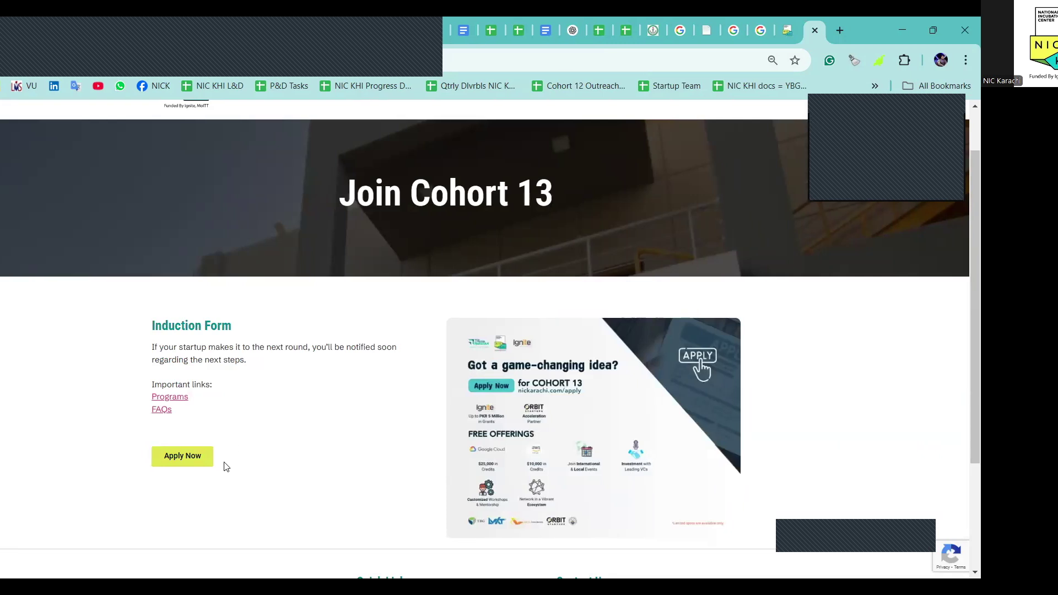
Open the Cohort 13 induction form and enter the founder's full name
{"action": "left_click", "coordinate": [194, 467]}
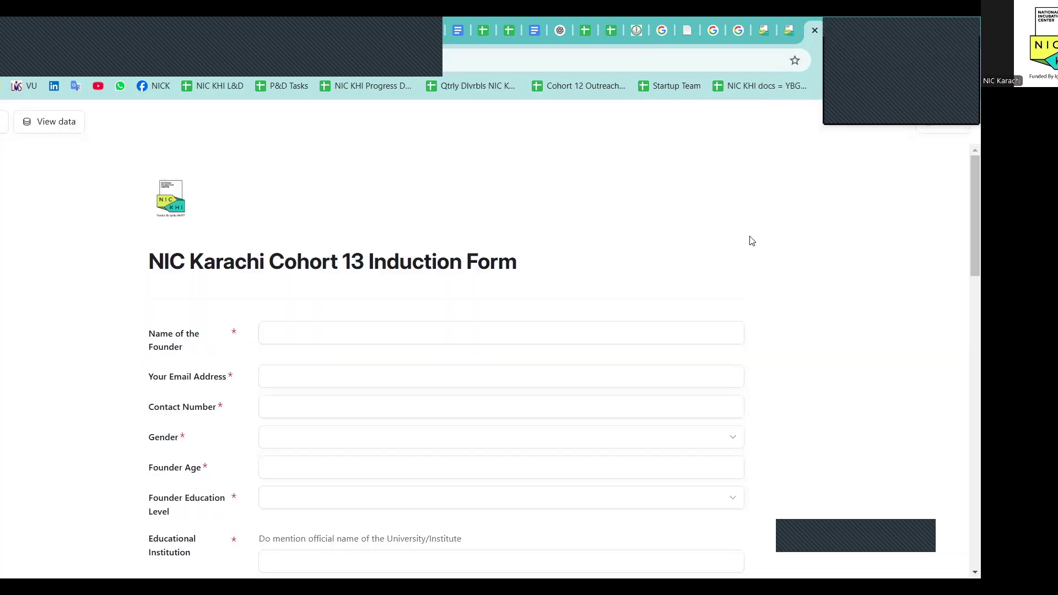
{"action": "scroll", "coordinate": [751, 292], "scroll_direction": "down", "scroll_amount": 1}
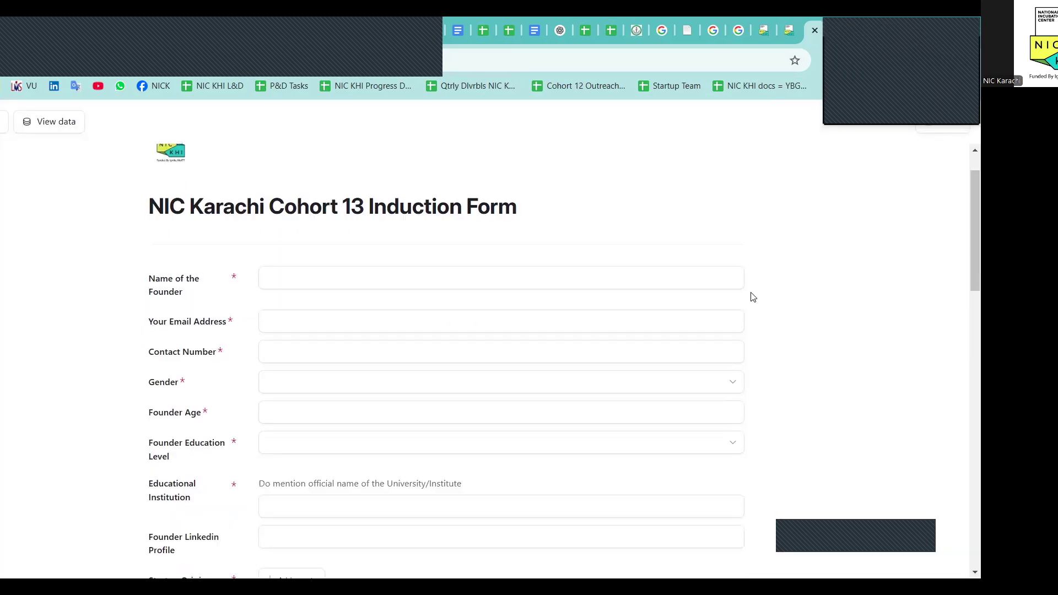
{"action": "left_click", "coordinate": [670, 271]}
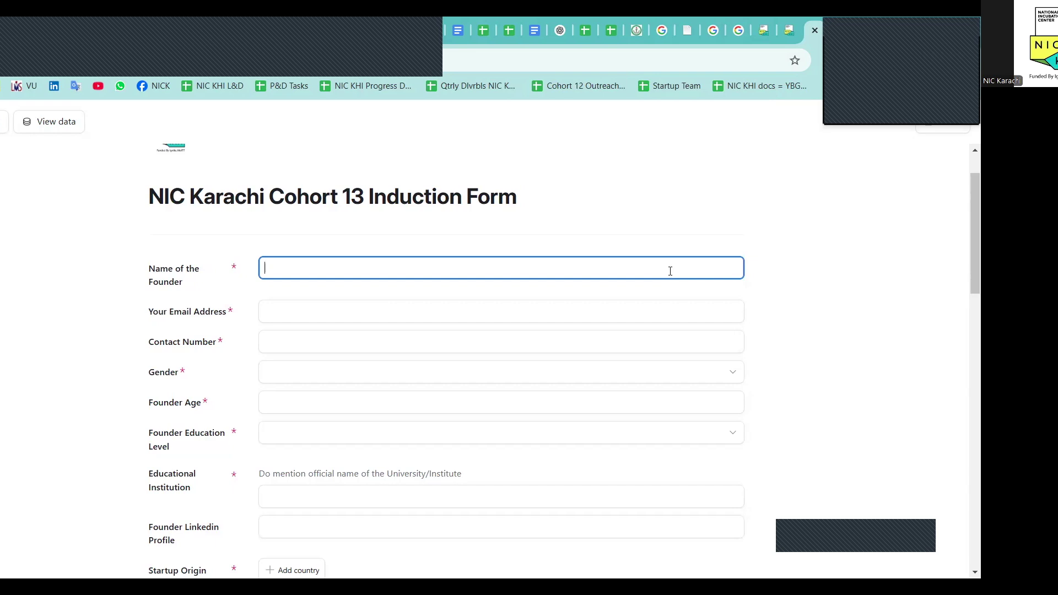
Fill in the founder's e-mail address, skipping contact number to reach the gender question
{"action": "key", "text": "Tab"}
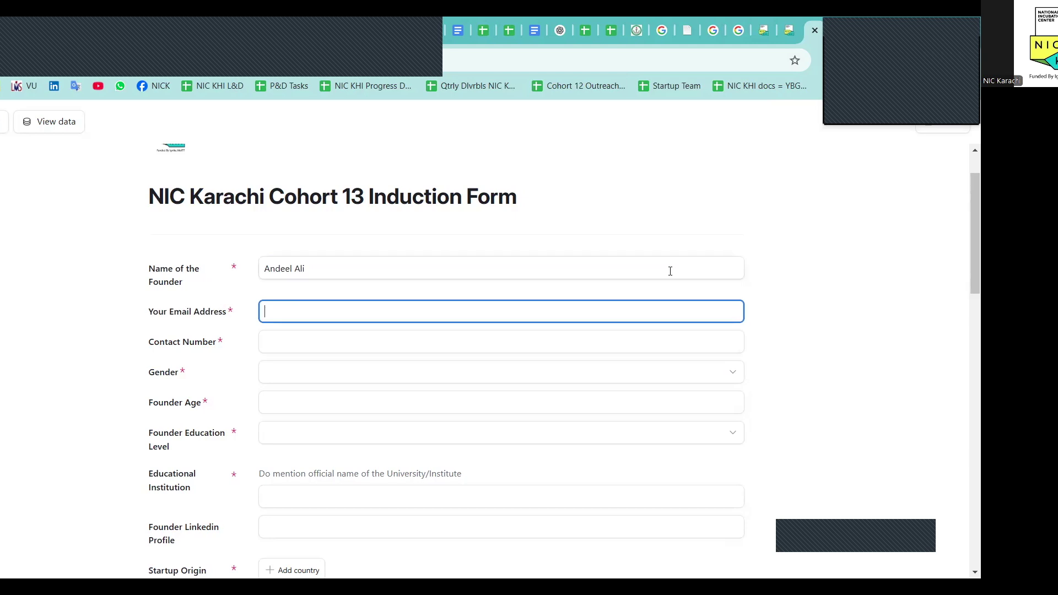
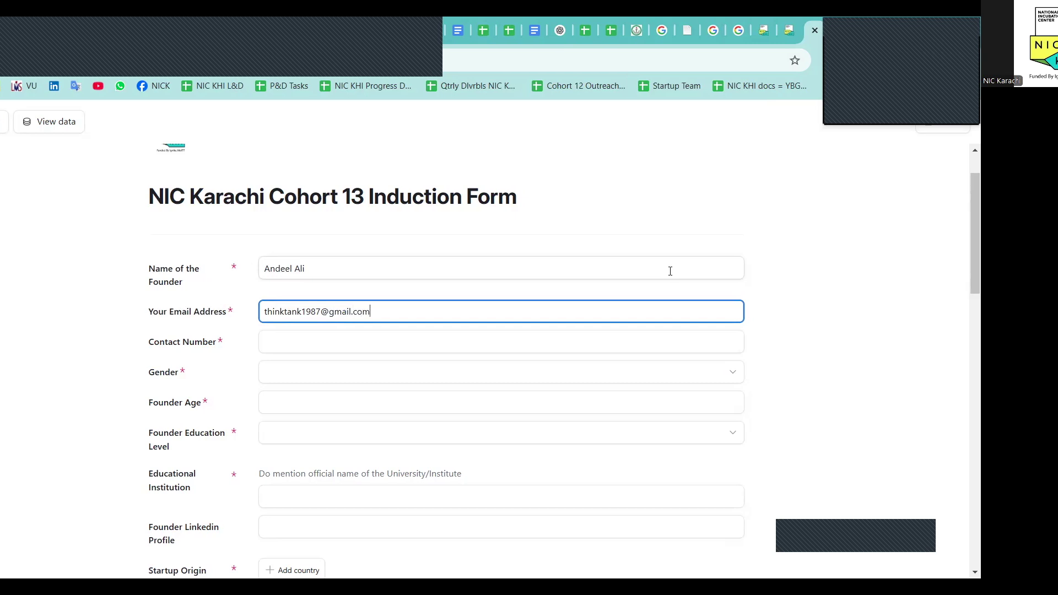
{"action": "key", "text": "Tab"}
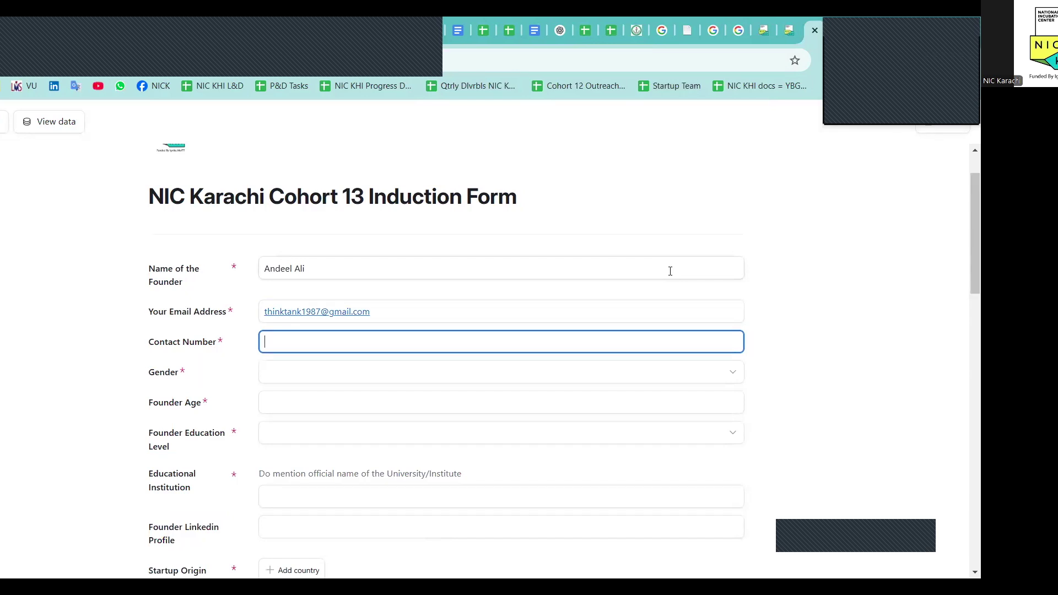
{"action": "key", "text": "Tab"}
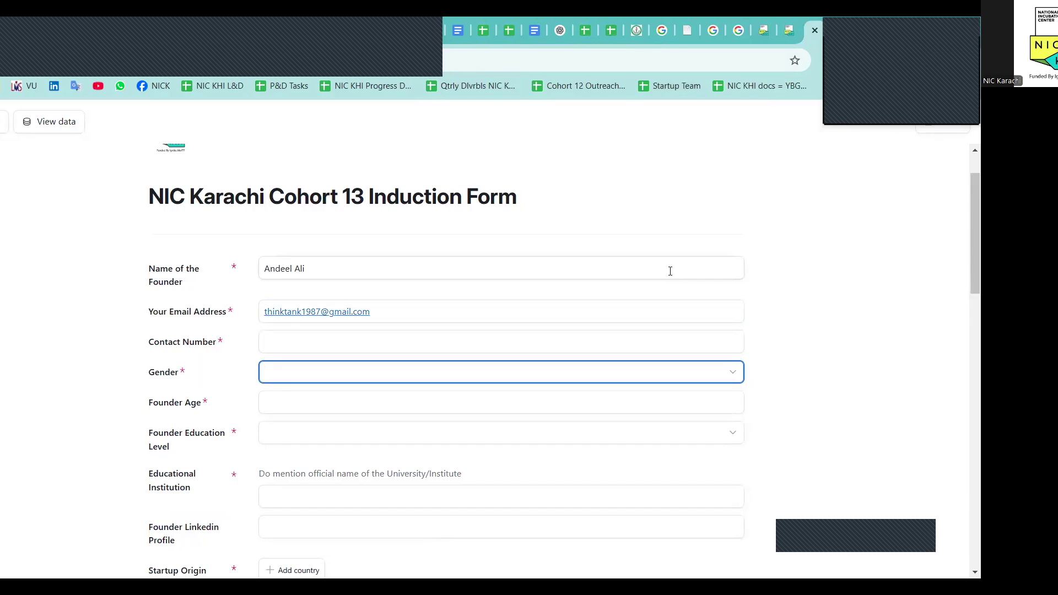
Set the founder's gender to Male and age to 35
{"action": "left_click", "coordinate": [732, 371]}
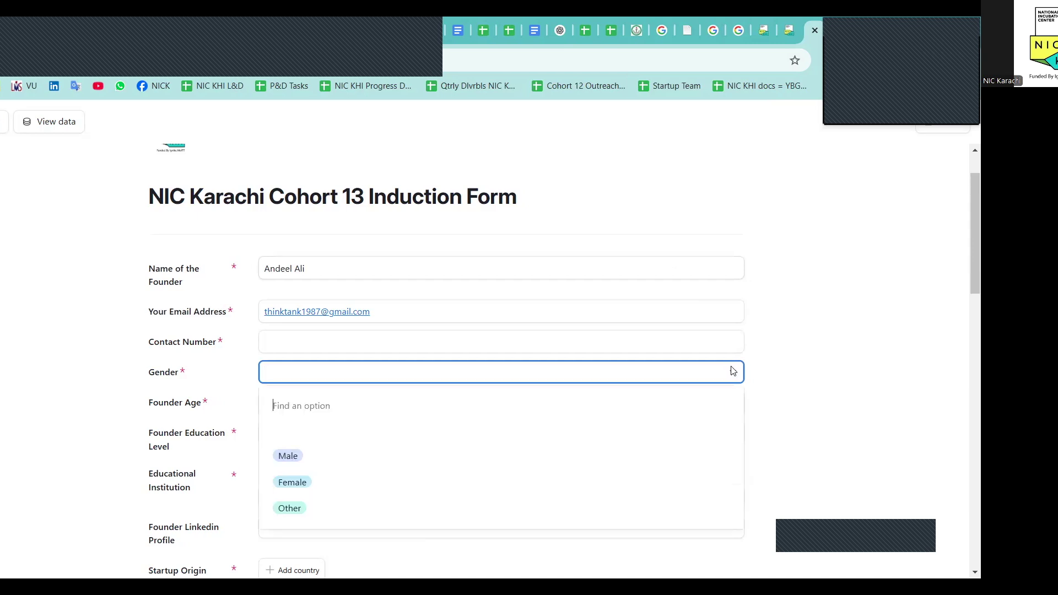
{"action": "left_click", "coordinate": [491, 456]}
{"action": "scroll", "coordinate": [493, 450], "scroll_direction": "down", "scroll_amount": 1}
{"action": "key", "text": "Tab"}
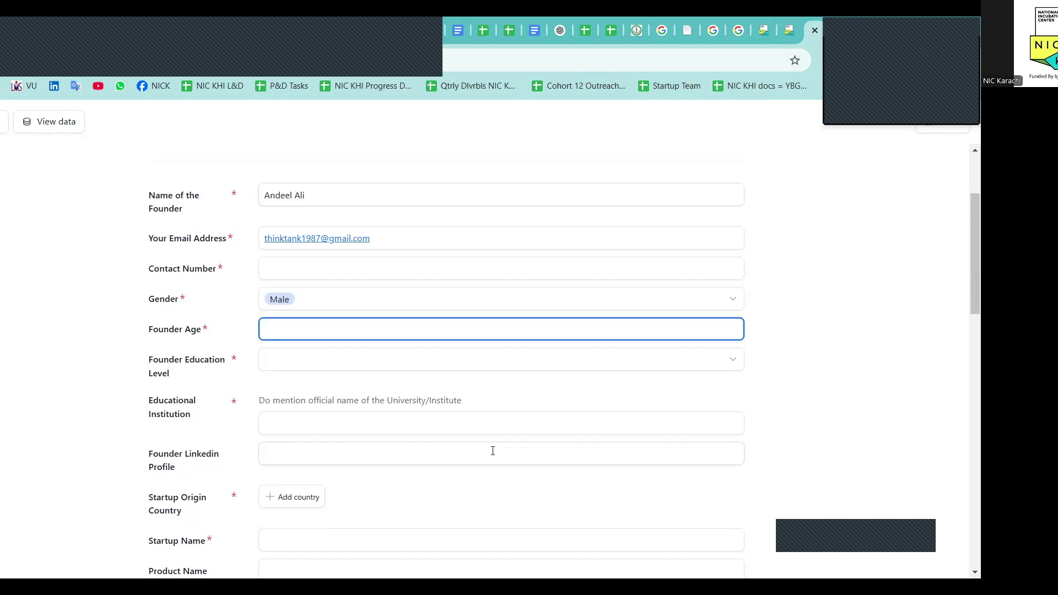
{"action": "type", "text": "35"}
{"action": "key", "text": "Tab"}
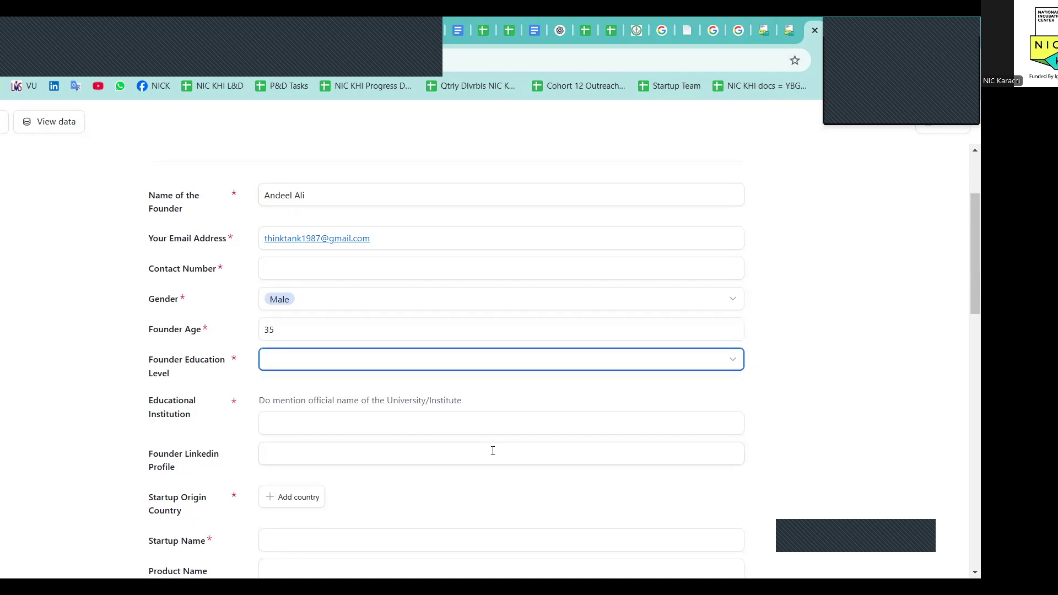
Set education level to Bachelors and institution to Virtual University of Pakistan
{"action": "left_click", "coordinate": [739, 359]}
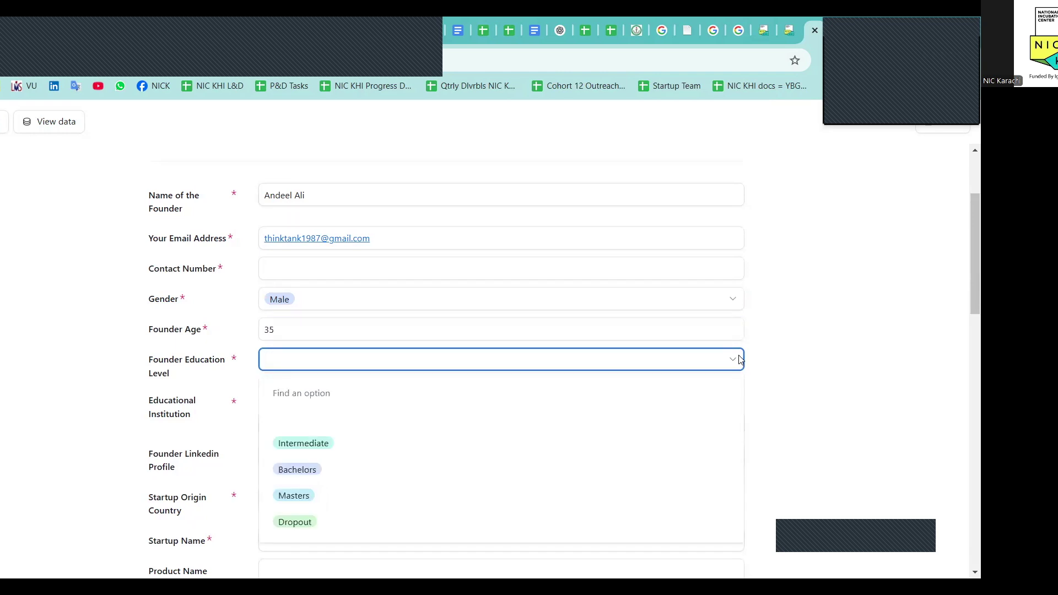
{"action": "left_click", "coordinate": [672, 477]}
{"action": "scroll", "coordinate": [672, 473], "scroll_direction": "down", "scroll_amount": 2}
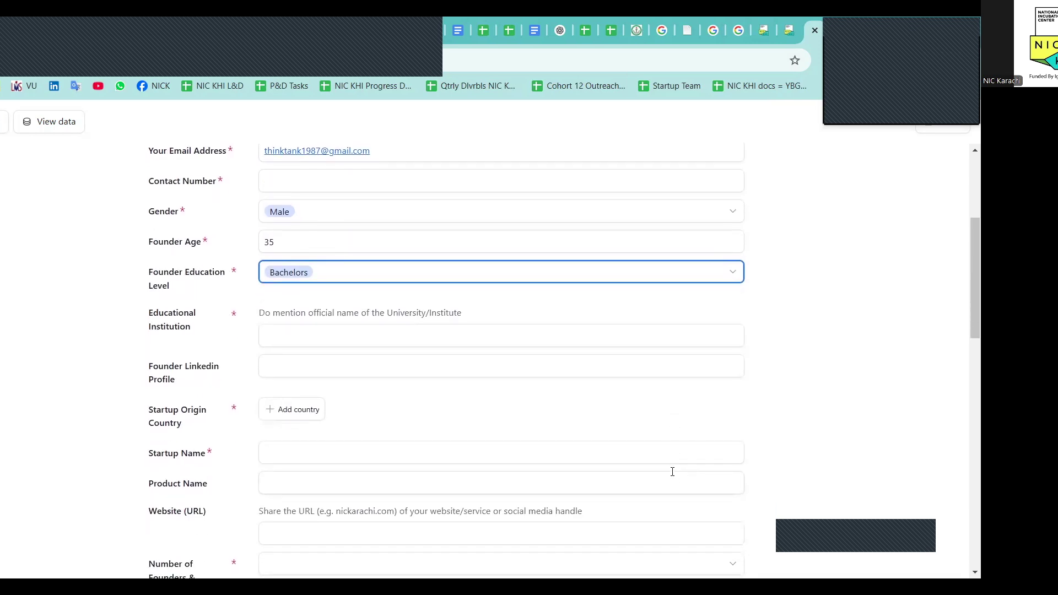
{"action": "left_click", "coordinate": [601, 334]}
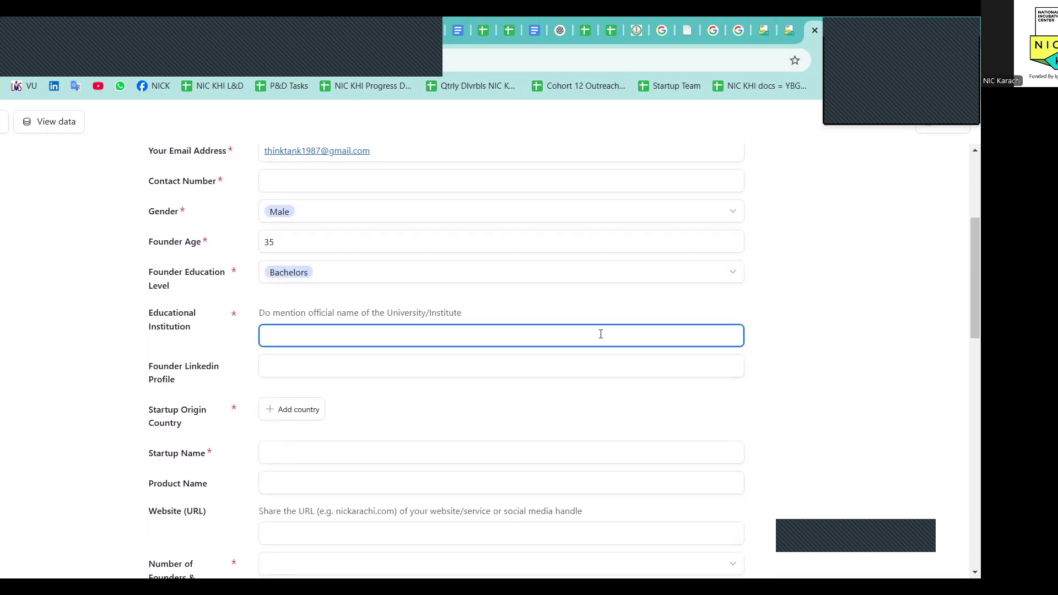
{"action": "type", "text": "Virtual University of Pakistan"}
{"action": "key", "text": "Tab"}
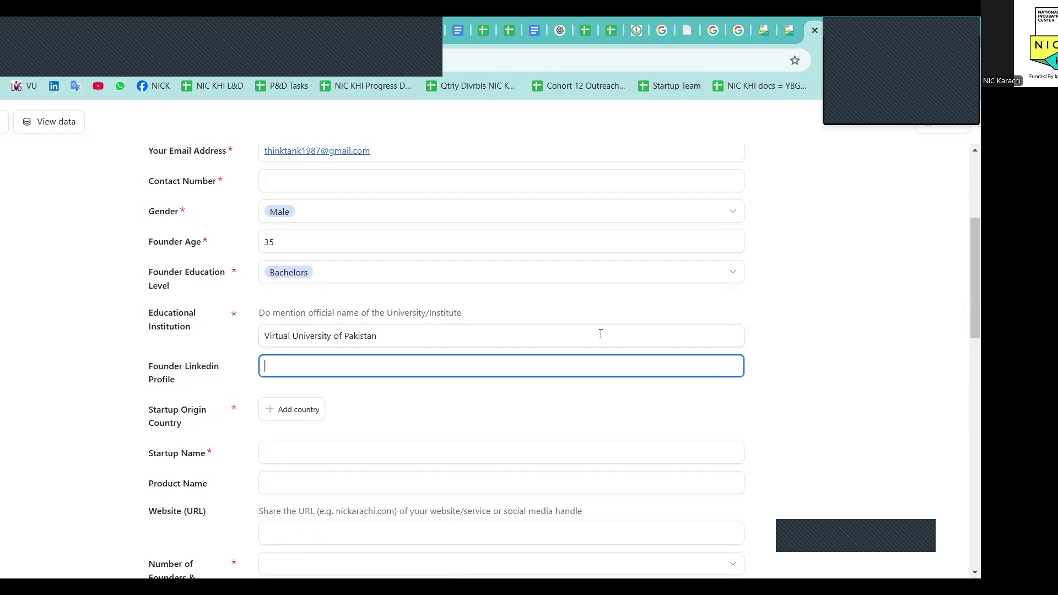
{"action": "scroll", "coordinate": [600, 334], "scroll_direction": "down", "scroll_amount": 1}
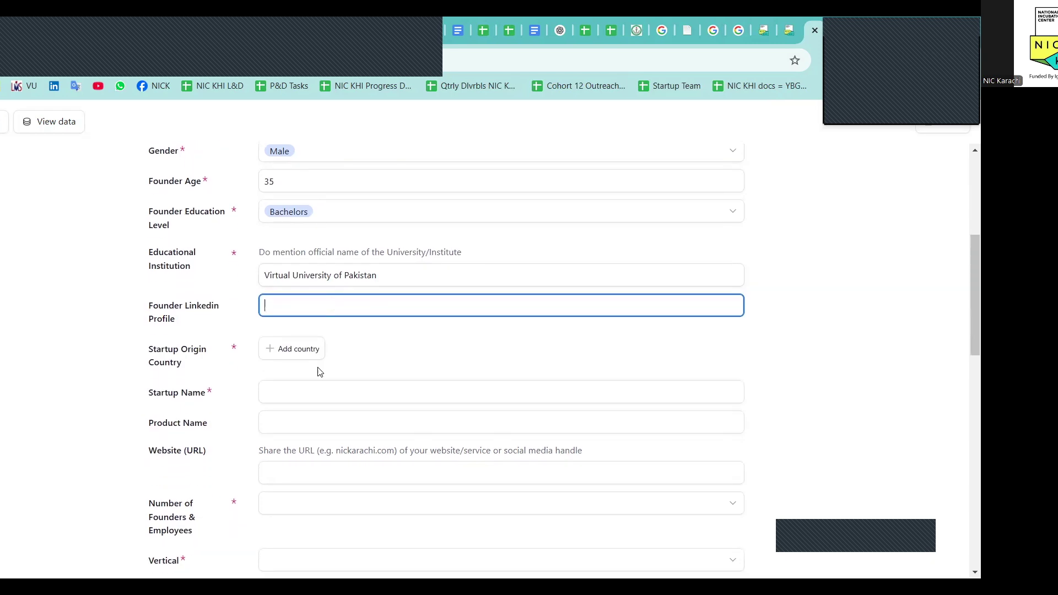
Set the startup origin to country Pakistan, province Sindh and city Karachi
{"action": "left_click", "coordinate": [295, 359]}
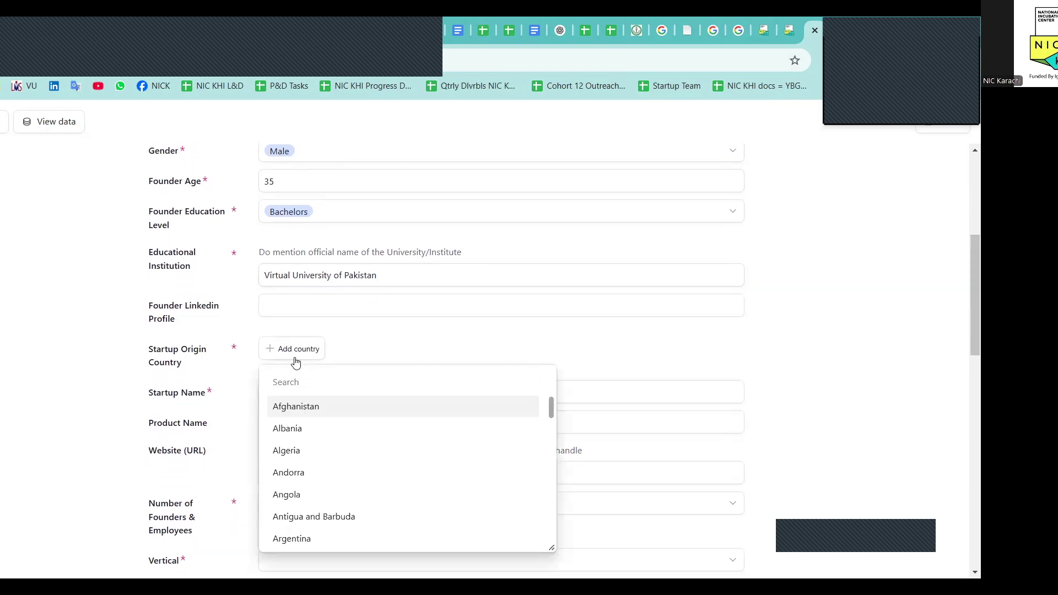
{"action": "type", "text": "Pakista"}
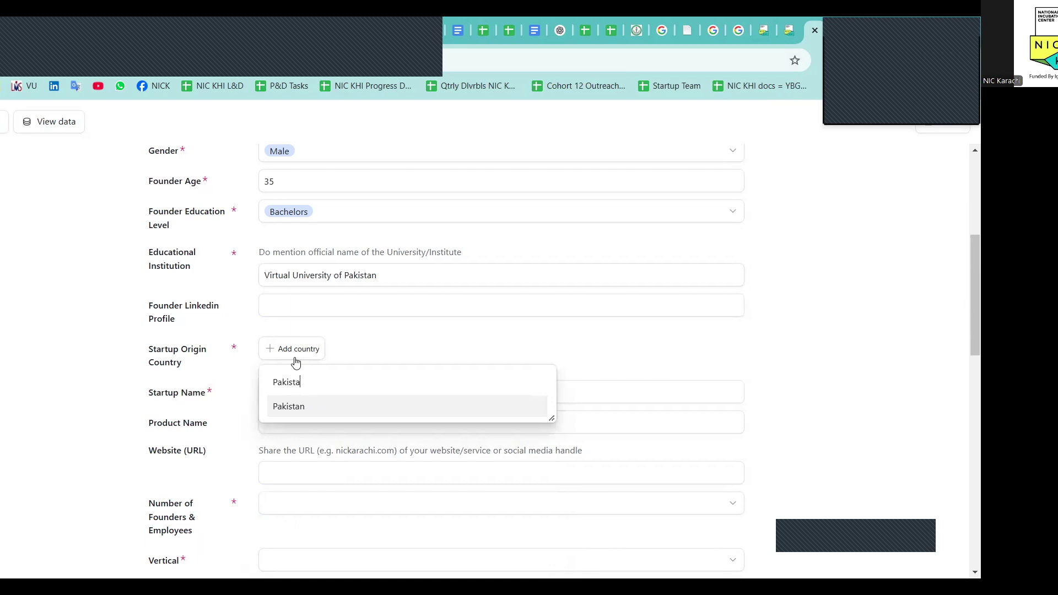
{"action": "left_click", "coordinate": [303, 405]}
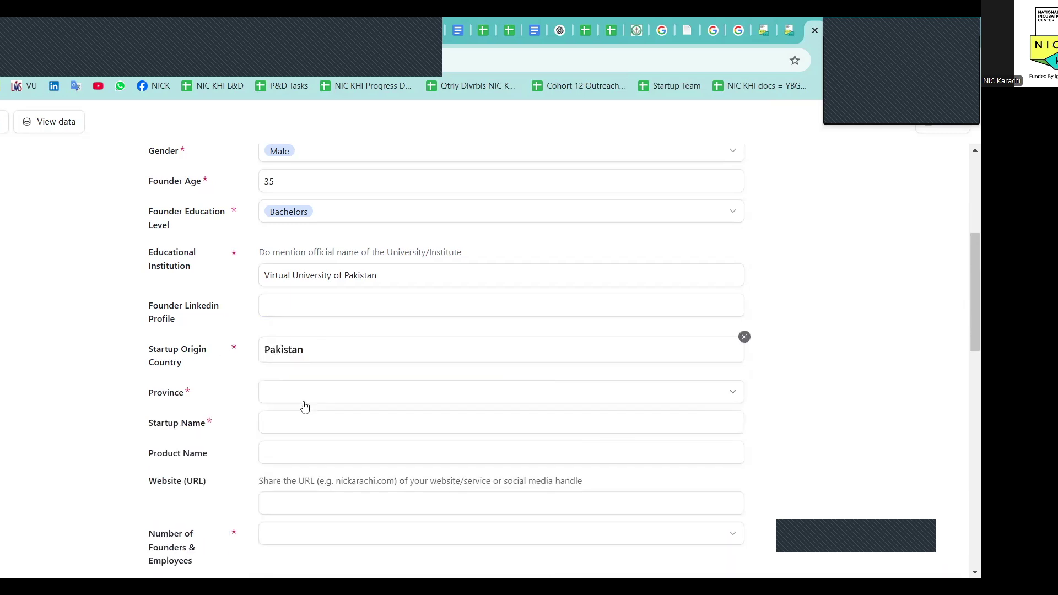
{"action": "left_click", "coordinate": [332, 392]}
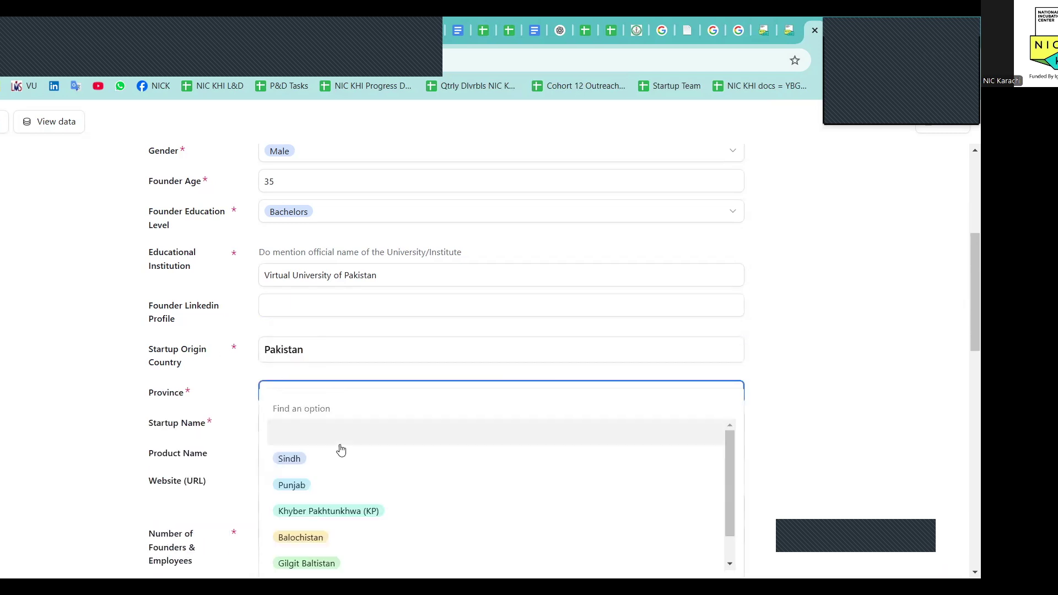
{"action": "scroll", "coordinate": [338, 463], "scroll_direction": "down", "scroll_amount": 1}
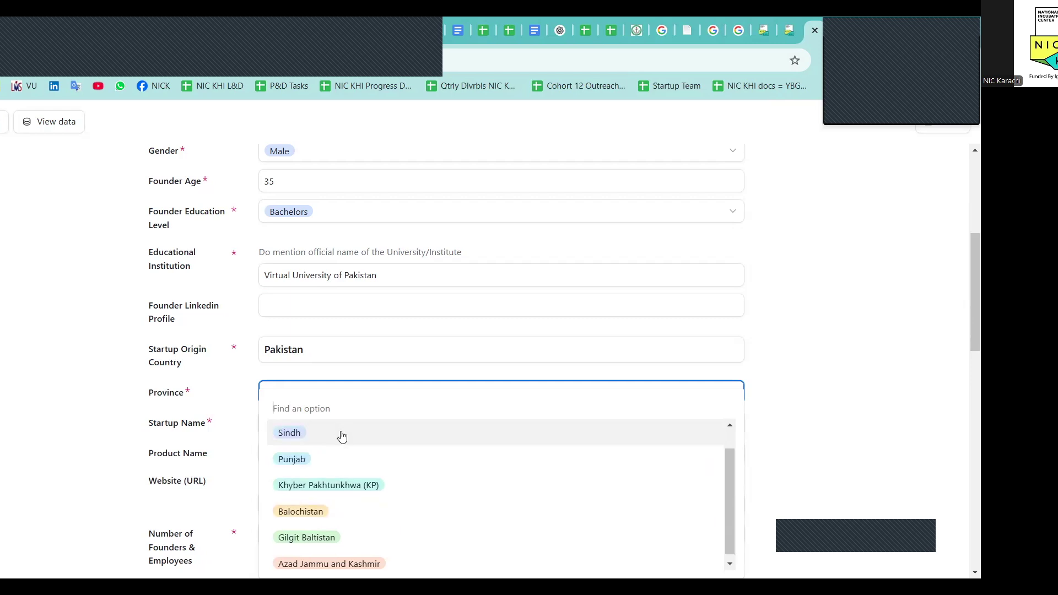
{"action": "left_click", "coordinate": [341, 434]}
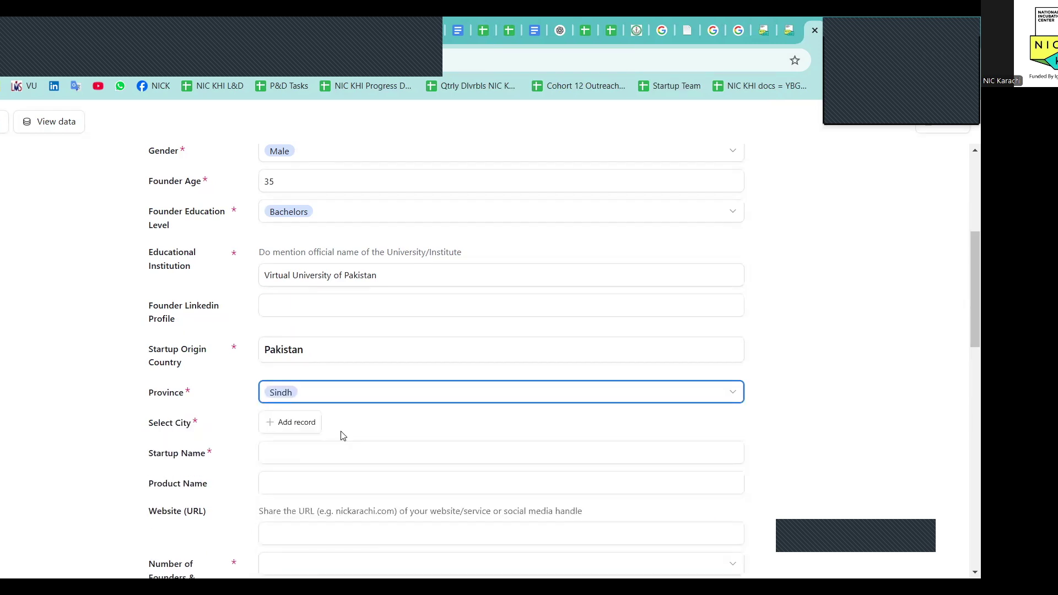
{"action": "scroll", "coordinate": [340, 433], "scroll_direction": "down", "scroll_amount": 2}
{"action": "left_click", "coordinate": [278, 352]}
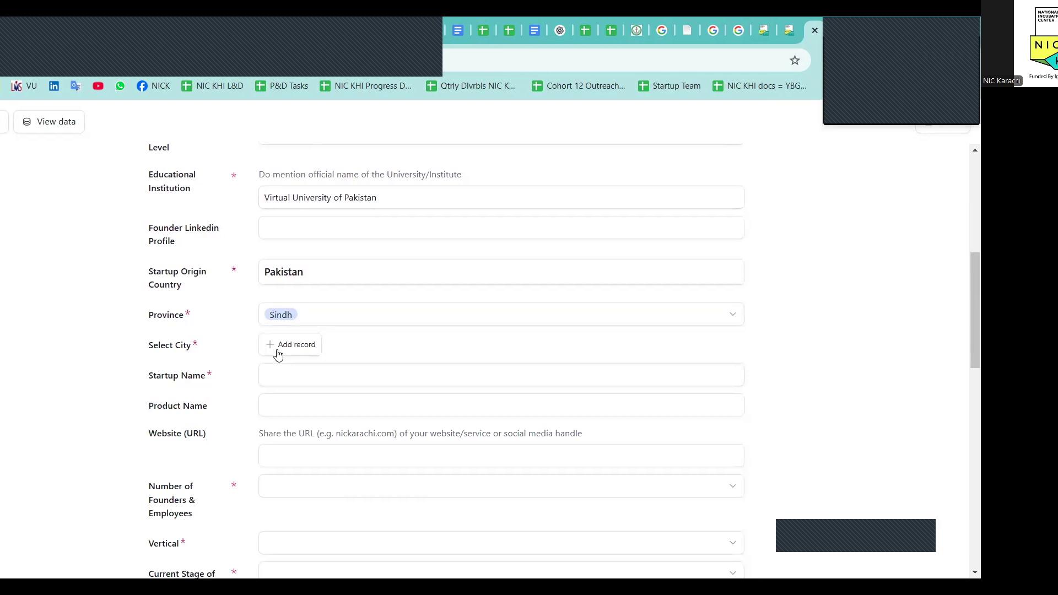
{"action": "type", "text": "Karac"}
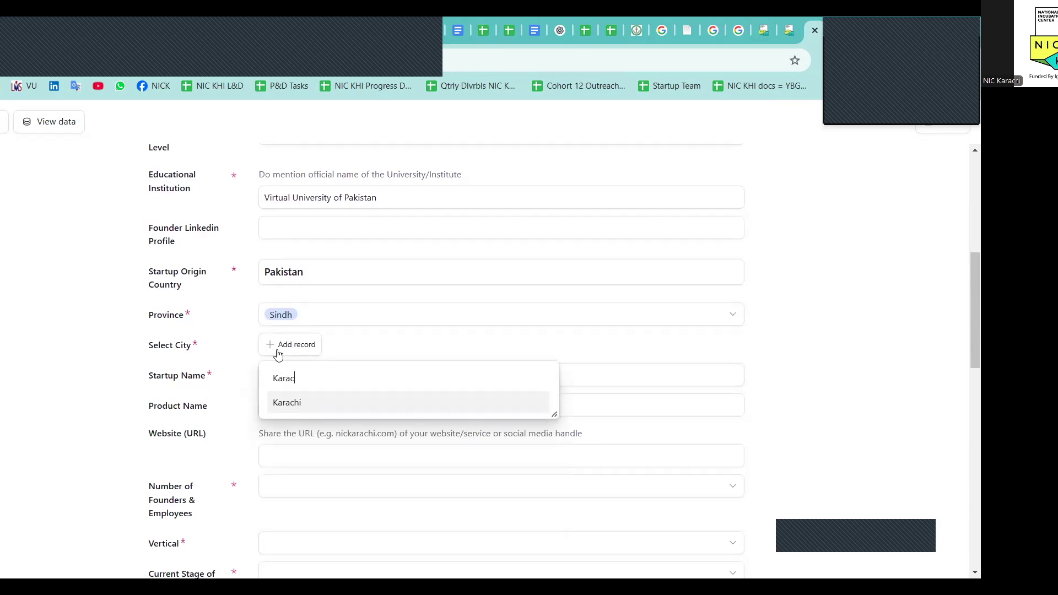
{"action": "left_click", "coordinate": [294, 404]}
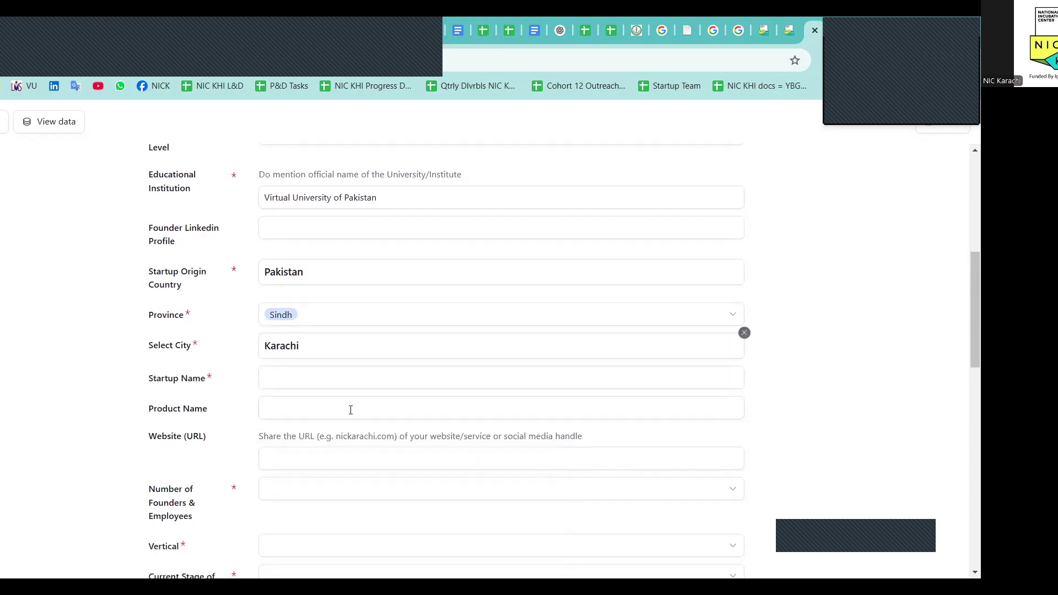
Enter startup name 'Sample Name', product name 'ABC' and website 'nickarachi.com'
{"action": "left_click", "coordinate": [325, 375]}
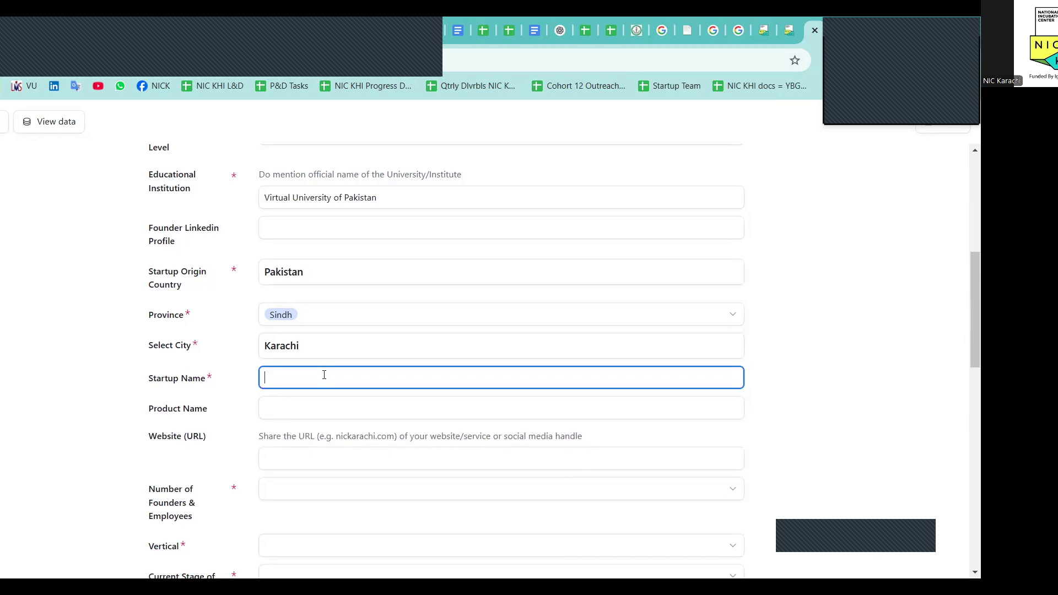
{"action": "type", "text": "Sample Name"}
{"action": "key", "text": "Tab"}
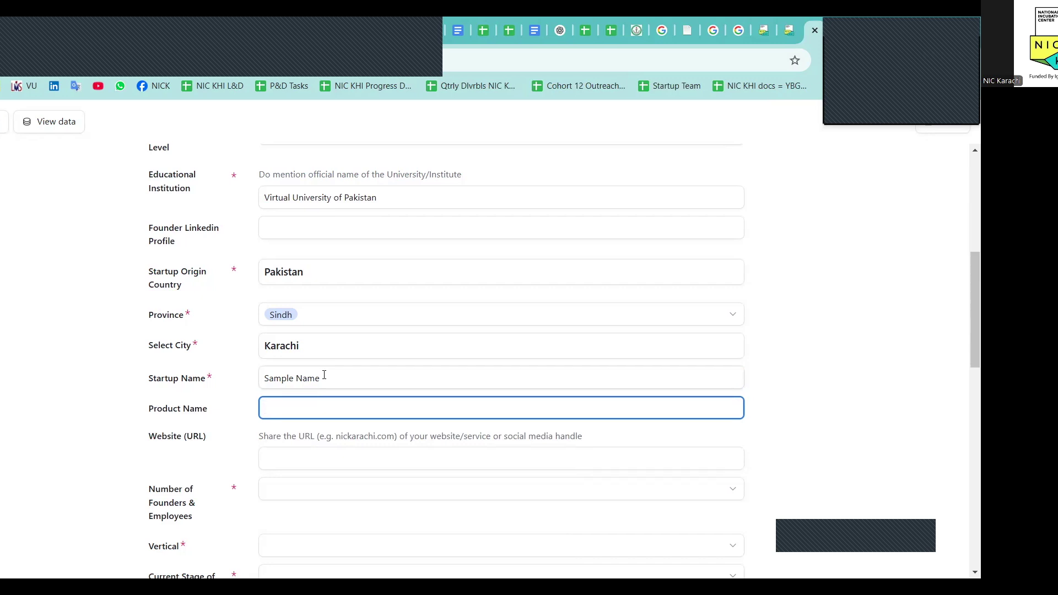
{"action": "scroll", "coordinate": [324, 374], "scroll_direction": "down", "scroll_amount": 1}
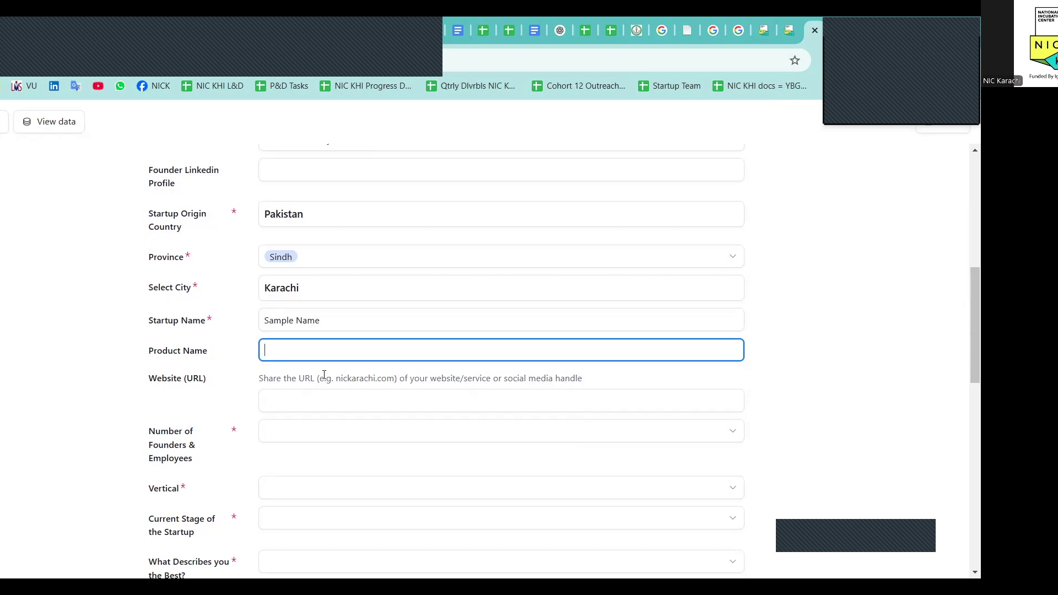
{"action": "scroll", "coordinate": [324, 375], "scroll_direction": "down", "scroll_amount": 1}
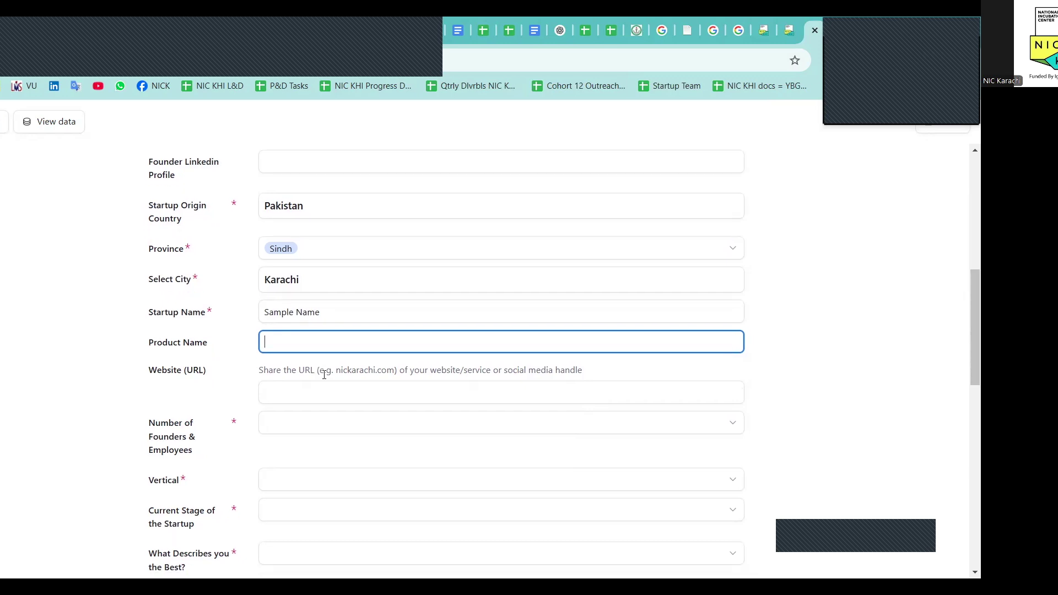
{"action": "type", "text": "ABC"}
{"action": "key", "text": "Tab"}
{"action": "scroll", "coordinate": [324, 375], "scroll_direction": "down", "scroll_amount": 1}
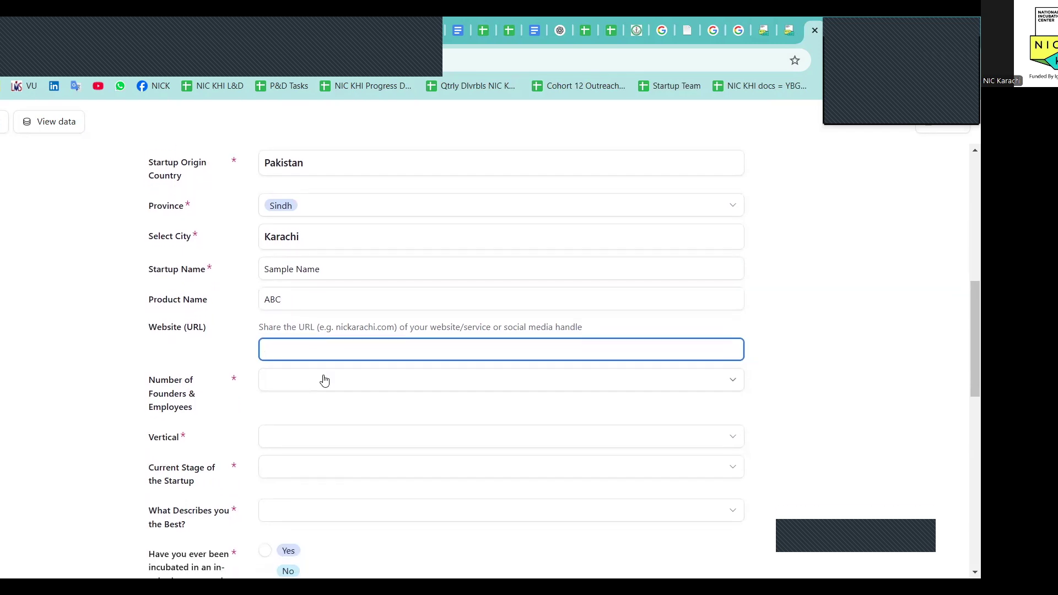
{"action": "type", "text": "nickarachi.com"}
{"action": "key", "text": "Tab"}
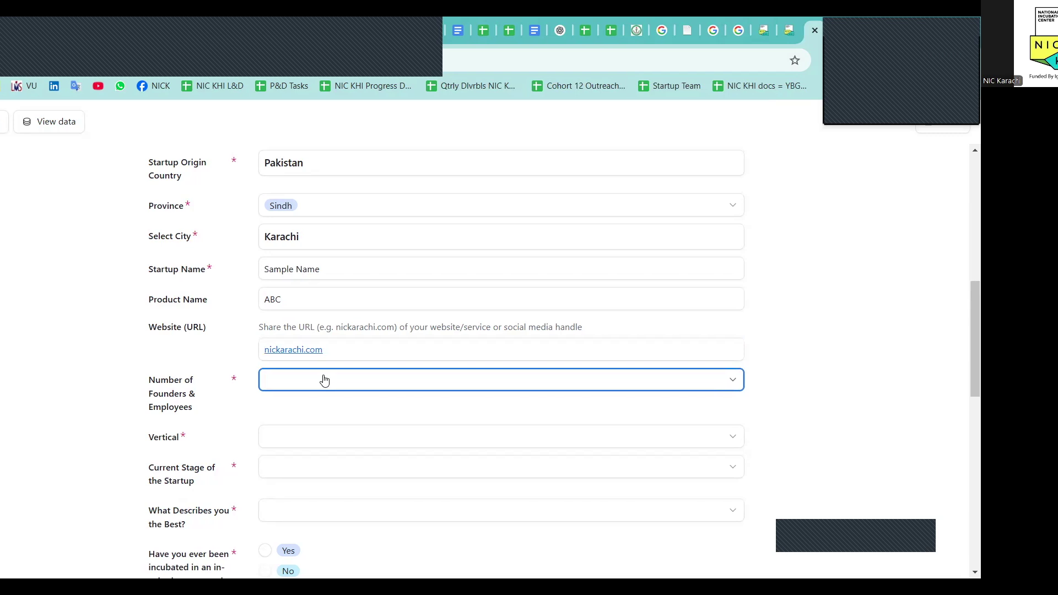
{"action": "scroll", "coordinate": [325, 380], "scroll_direction": "down", "scroll_amount": 1}
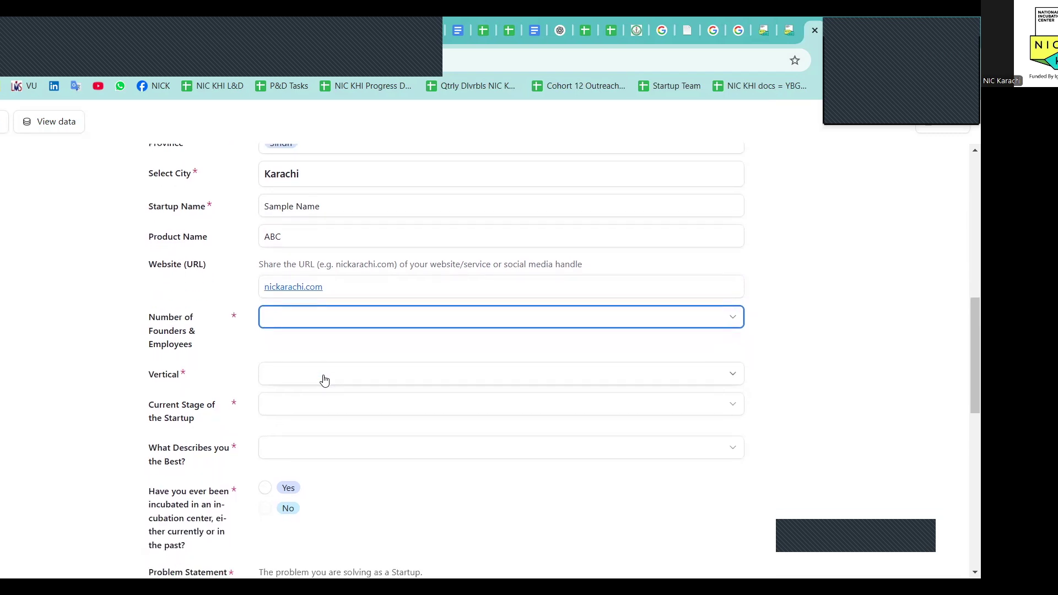
Choose 1 to 3 for Number of Founders & Employees
{"action": "left_click", "coordinate": [348, 327]}
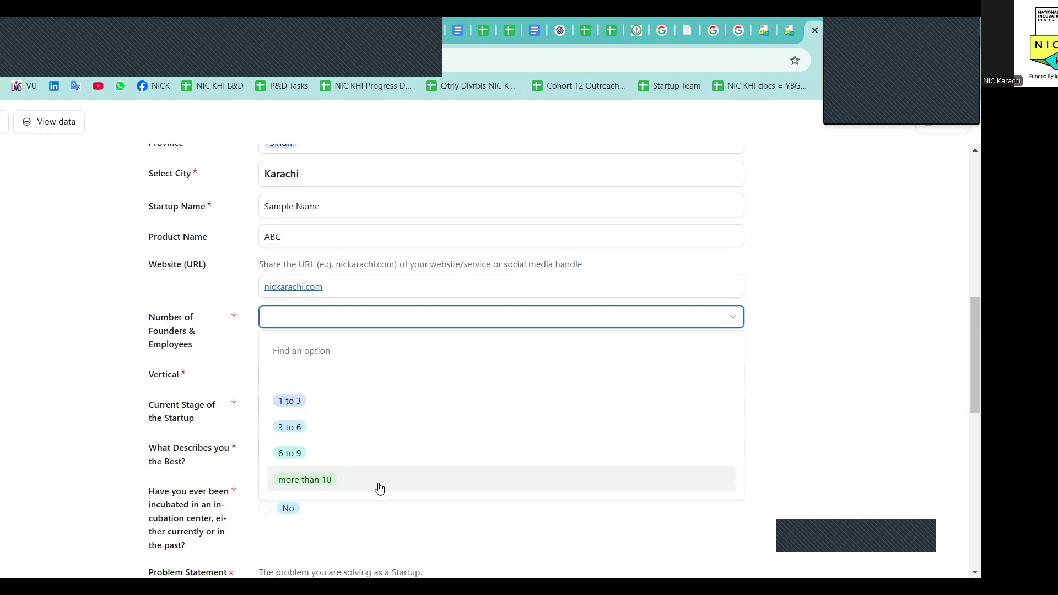
{"action": "left_click", "coordinate": [321, 408]}
{"action": "left_click", "coordinate": [309, 374]}
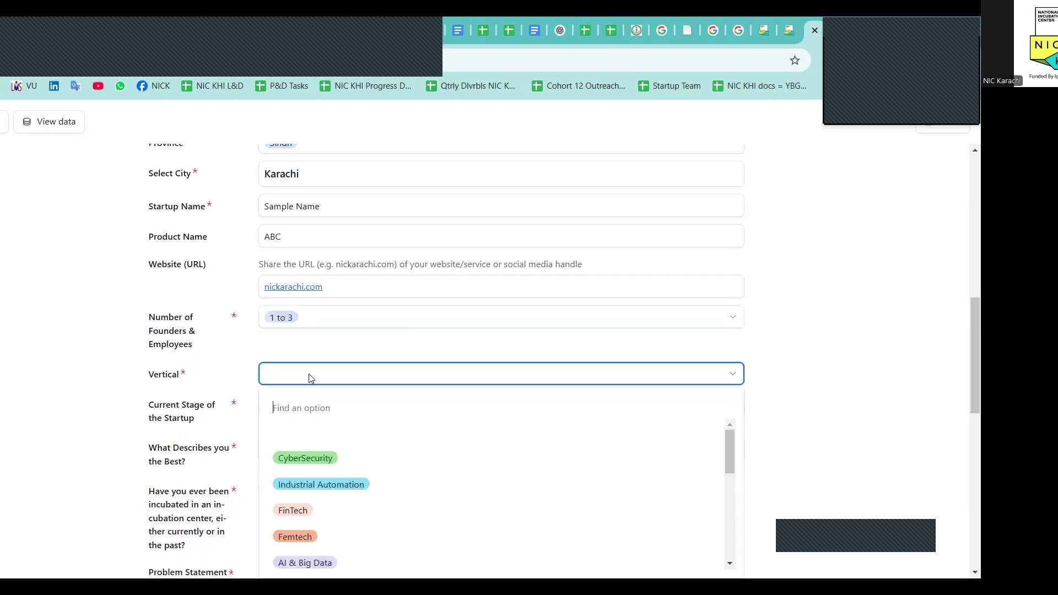
{"action": "scroll", "coordinate": [209, 329], "scroll_direction": "down", "scroll_amount": 2}
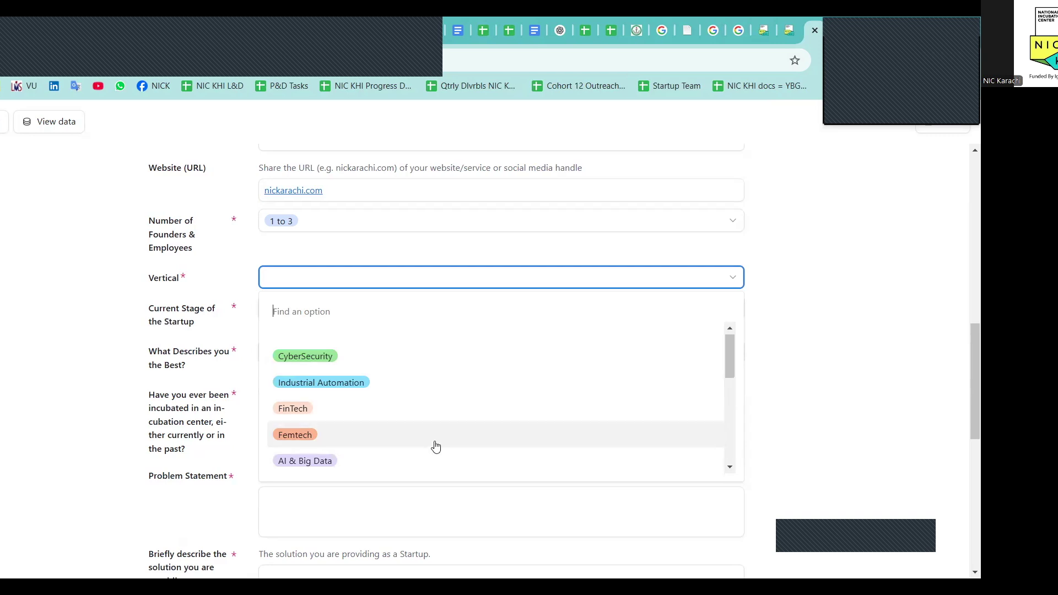
{"action": "scroll", "coordinate": [435, 447], "scroll_direction": "down", "scroll_amount": 1}
{"action": "scroll", "coordinate": [438, 449], "scroll_direction": "down", "scroll_amount": 1}
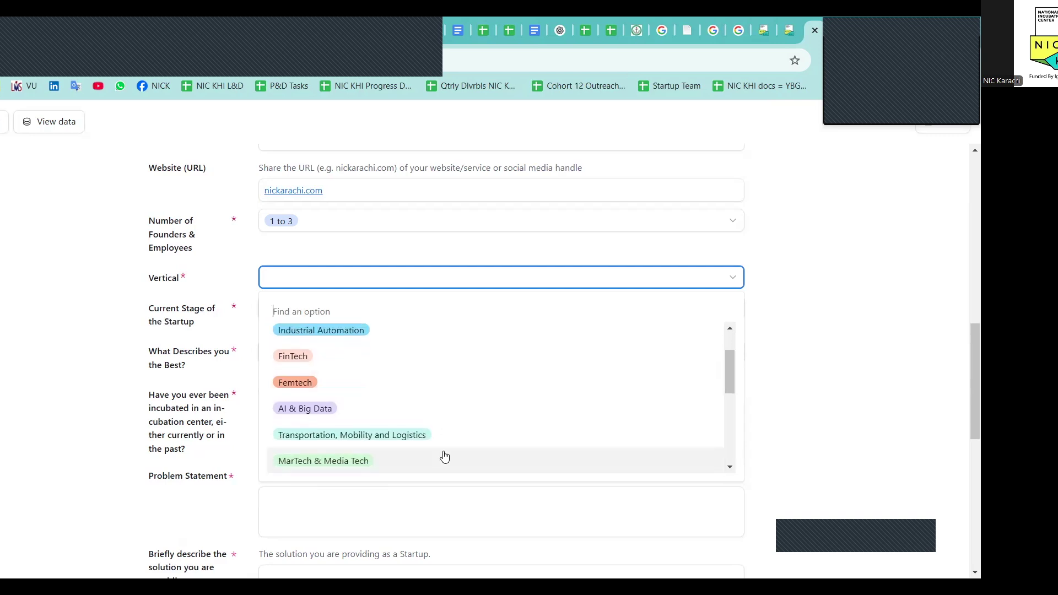
{"action": "scroll", "coordinate": [444, 456], "scroll_direction": "down", "scroll_amount": 1}
{"action": "scroll", "coordinate": [442, 456], "scroll_direction": "up", "scroll_amount": 3}
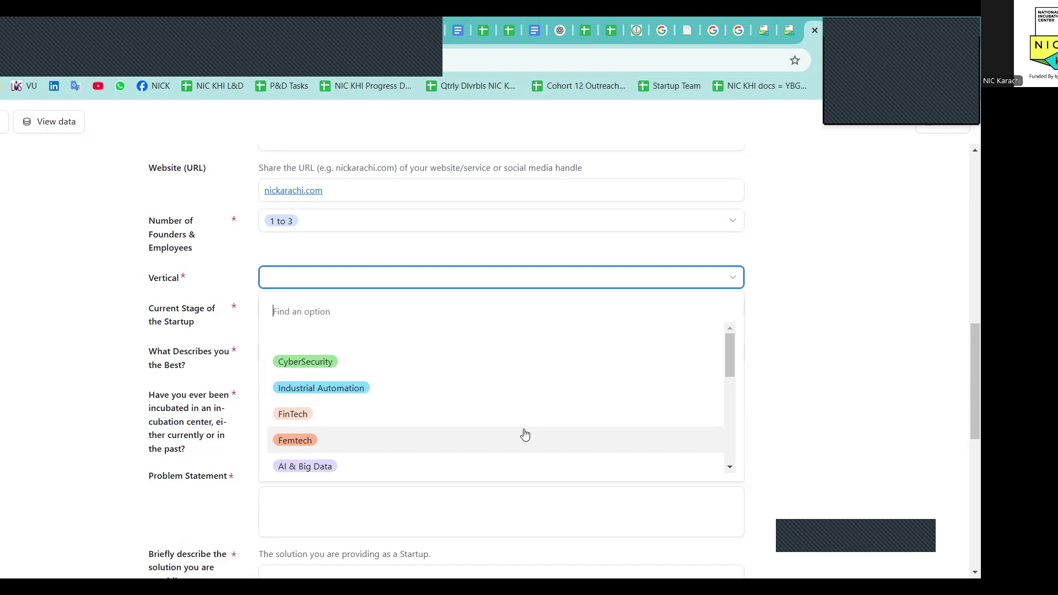
{"action": "scroll", "coordinate": [525, 435], "scroll_direction": "down", "scroll_amount": 2}
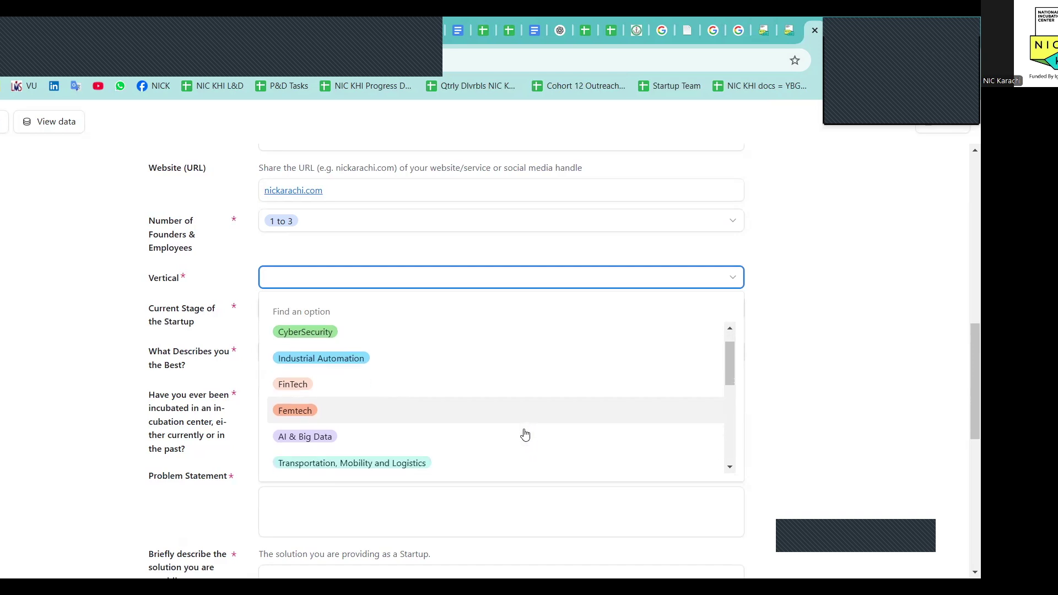
{"action": "scroll", "coordinate": [525, 435], "scroll_direction": "down", "scroll_amount": 1}
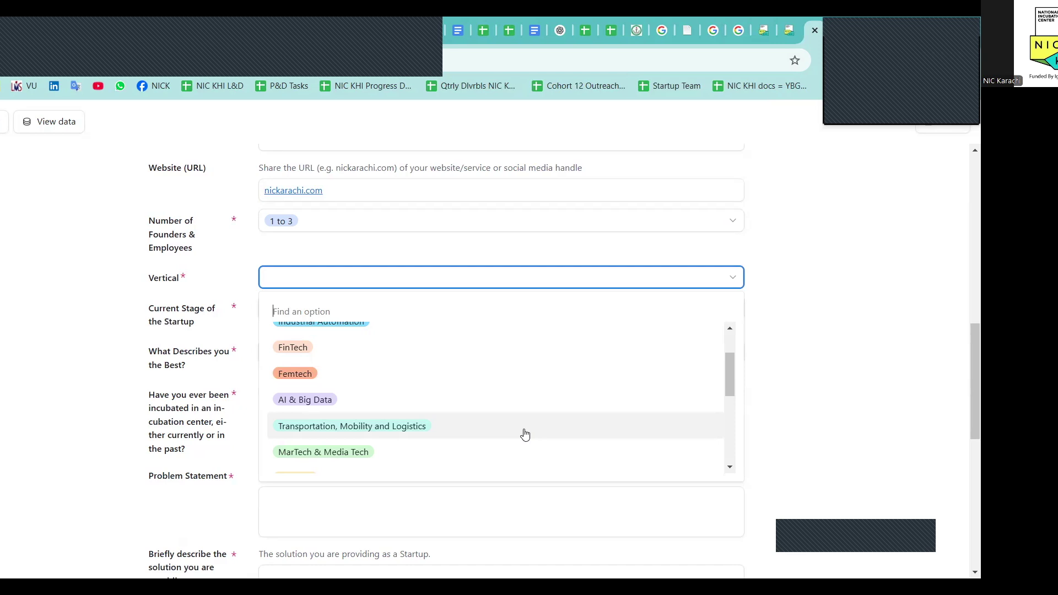
{"action": "scroll", "coordinate": [488, 412], "scroll_direction": "down", "scroll_amount": 1}
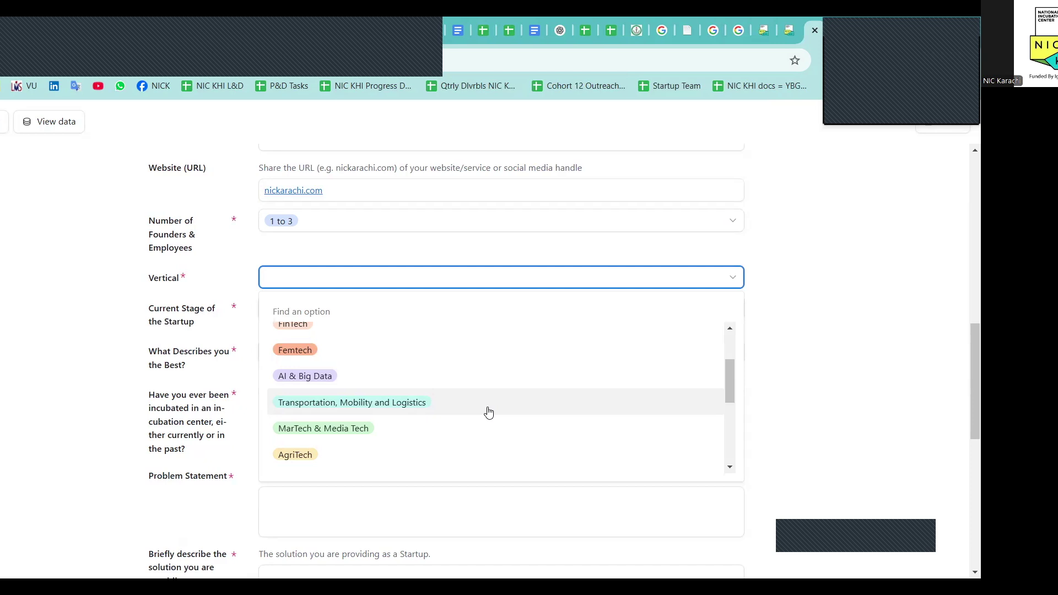
{"action": "scroll", "coordinate": [488, 412], "scroll_direction": "down", "scroll_amount": 1}
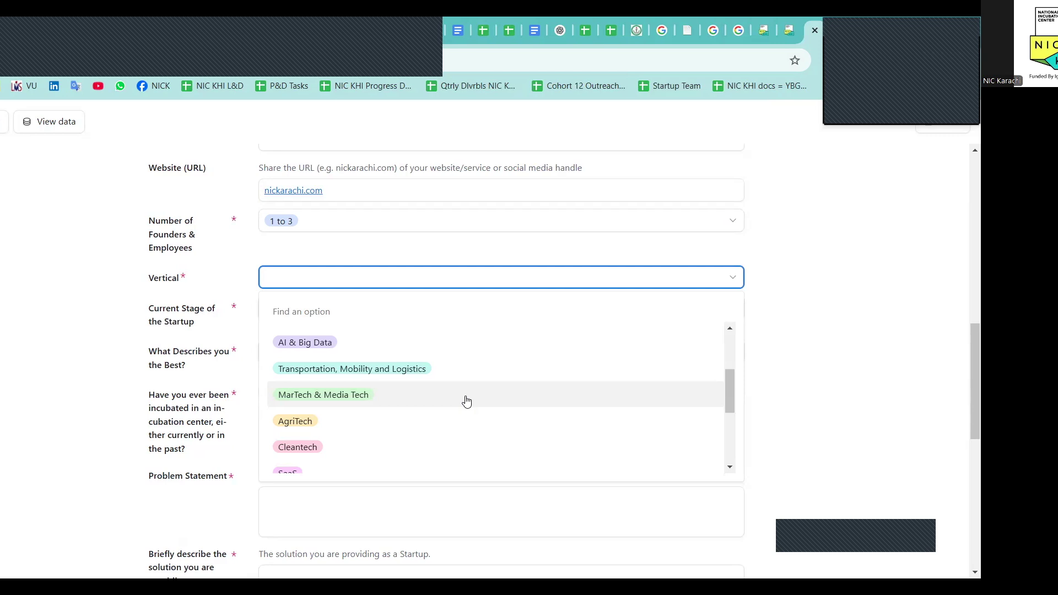
{"action": "scroll", "coordinate": [467, 404], "scroll_direction": "down", "scroll_amount": 1}
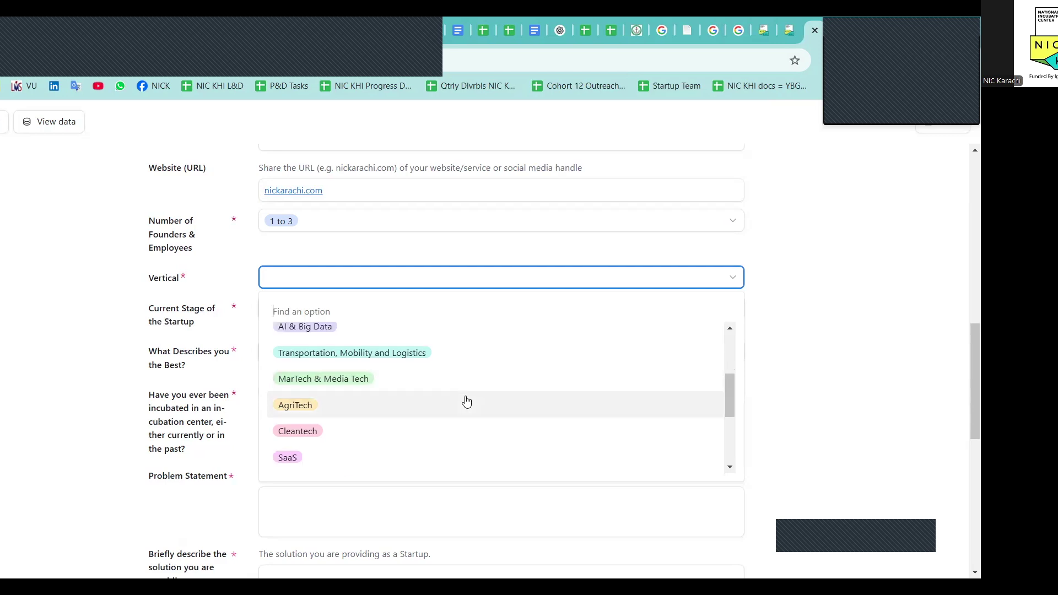
{"action": "scroll", "coordinate": [469, 407], "scroll_direction": "down", "scroll_amount": 3}
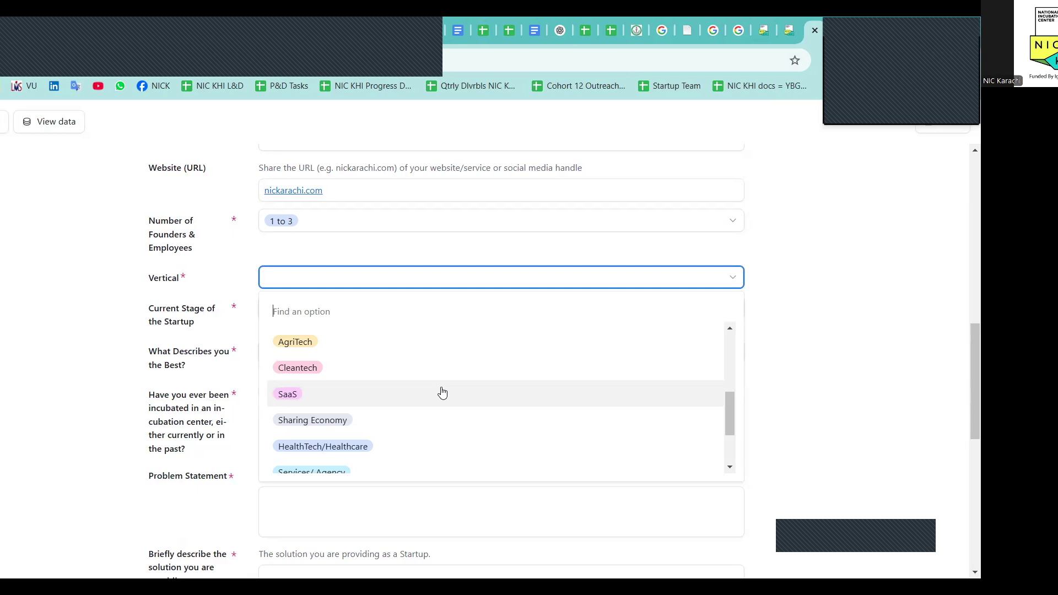
{"action": "scroll", "coordinate": [440, 390], "scroll_direction": "down", "scroll_amount": 2}
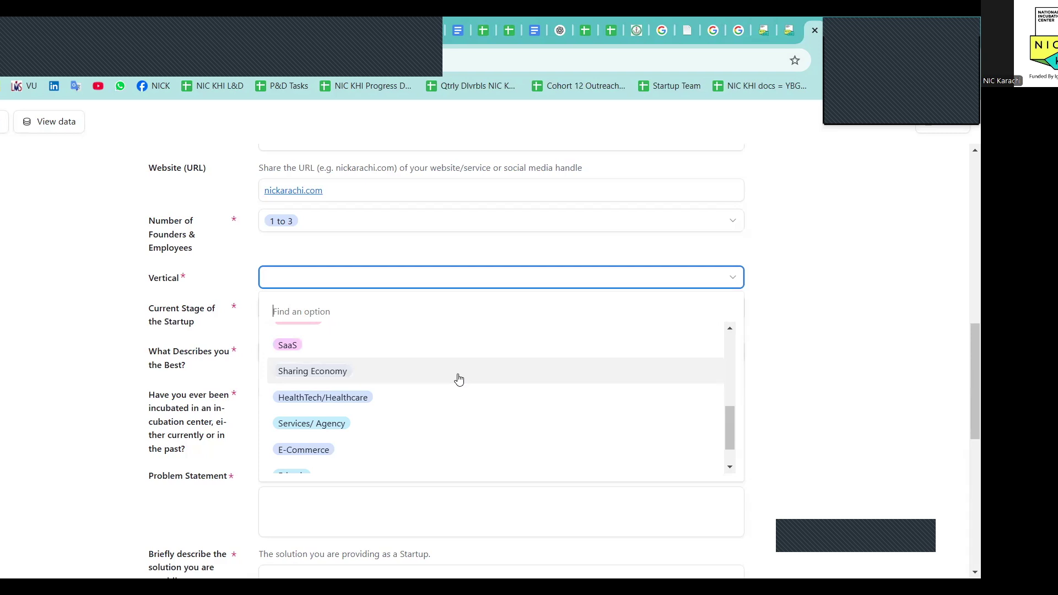
{"action": "scroll", "coordinate": [458, 378], "scroll_direction": "down", "scroll_amount": 1}
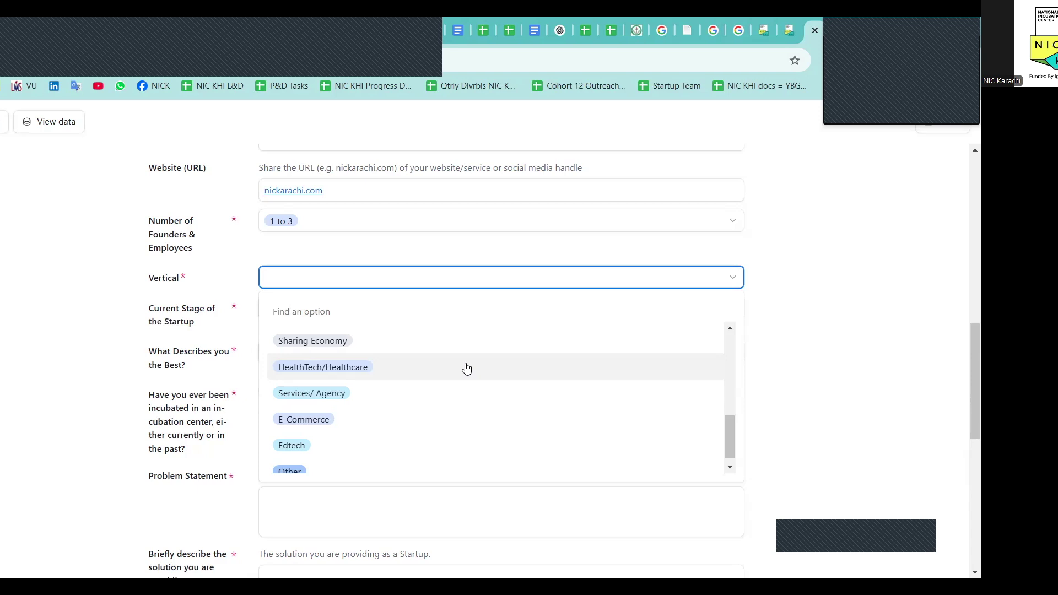
{"action": "scroll", "coordinate": [467, 368], "scroll_direction": "down", "scroll_amount": 1}
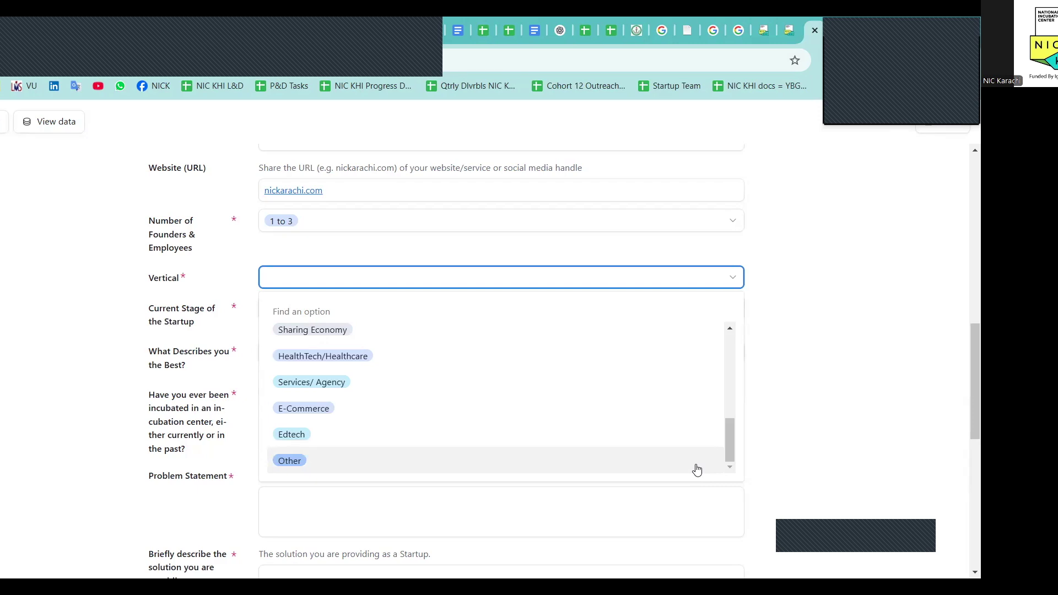
{"action": "scroll", "coordinate": [772, 461], "scroll_direction": "down", "scroll_amount": 1}
Close the Vertical choice list and open the Current Stage of the Startup dropdown
{"action": "left_click", "coordinate": [771, 460]}
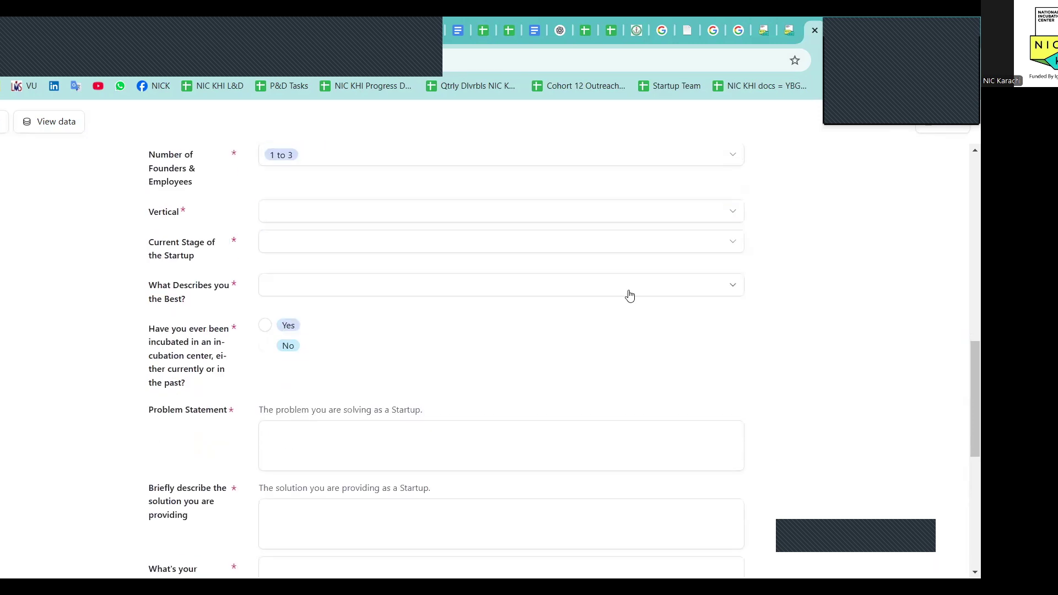
{"action": "left_click", "coordinate": [411, 248]}
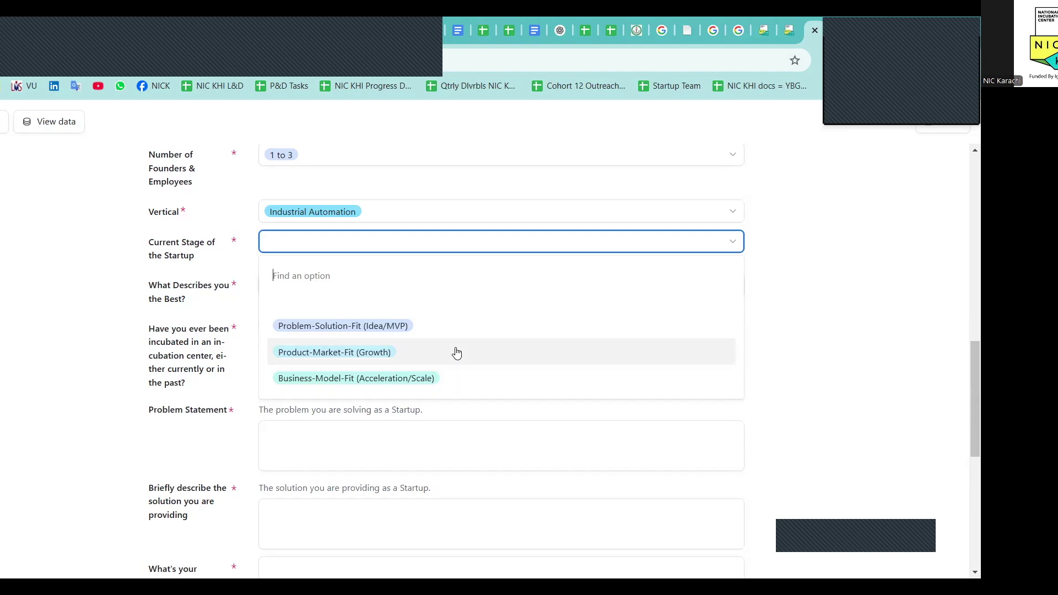
Choose Problem-Solution-Fit (Idea/MVP) as the startup's current stage
{"action": "left_click", "coordinate": [448, 330]}
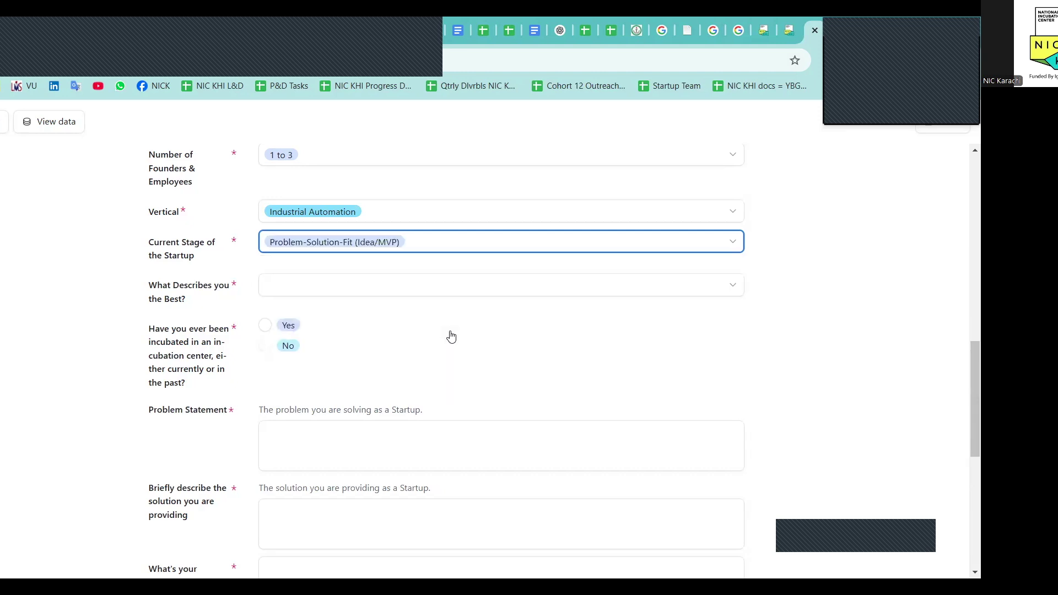
Answer 'What Describes you the Best?' with Professional Senior level (6 above years of experience)
{"action": "left_click", "coordinate": [428, 292]}
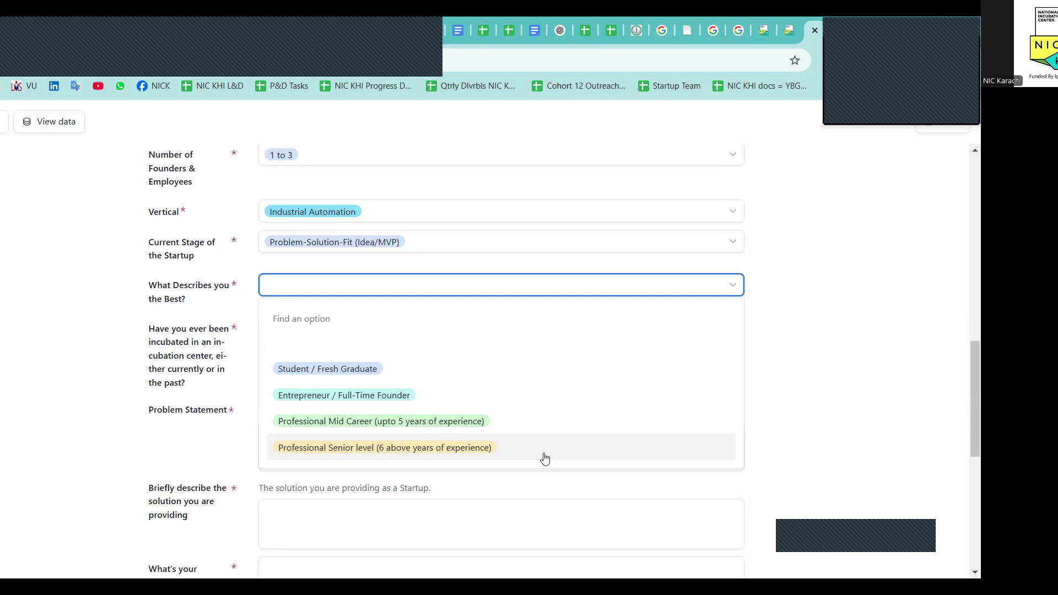
{"action": "left_click", "coordinate": [807, 452]}
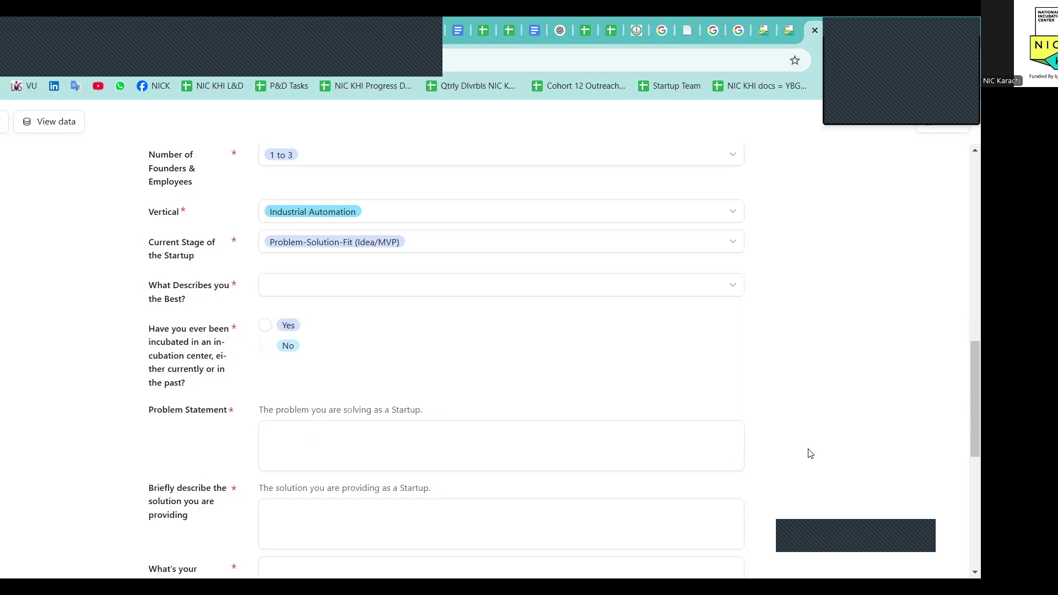
{"action": "scroll", "coordinate": [808, 452], "scroll_direction": "down", "scroll_amount": 1}
{"action": "left_click", "coordinate": [551, 262]}
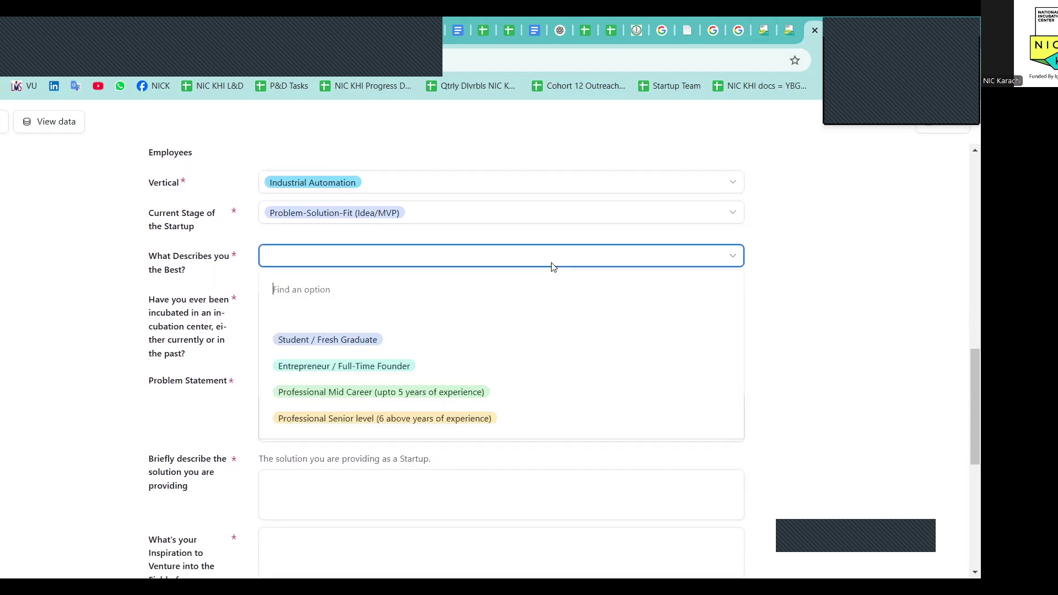
{"action": "left_click", "coordinate": [375, 419]}
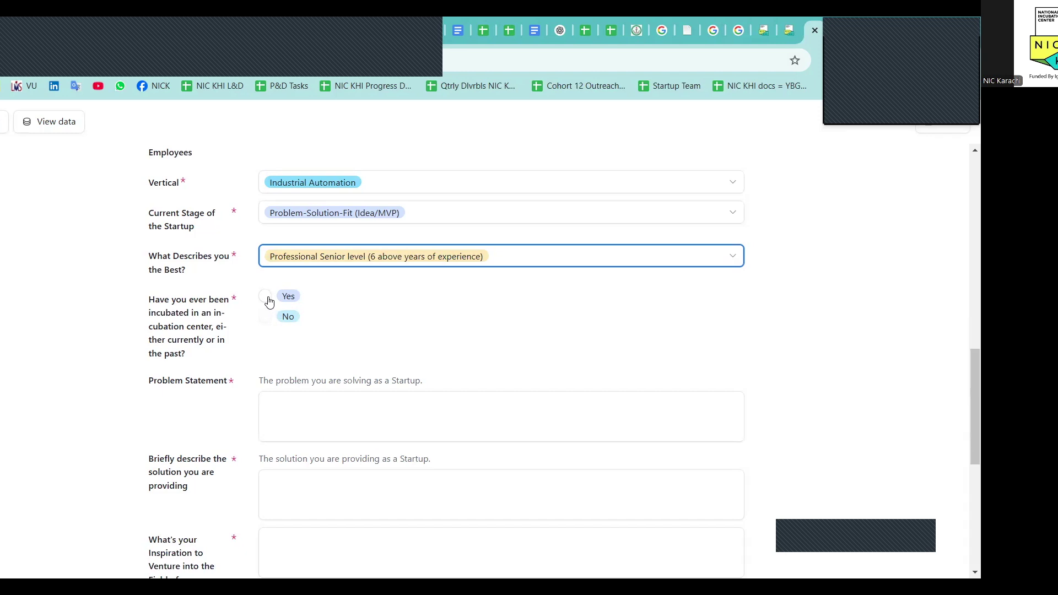
Answer Yes to the prior incubation question
{"action": "left_click", "coordinate": [266, 316]}
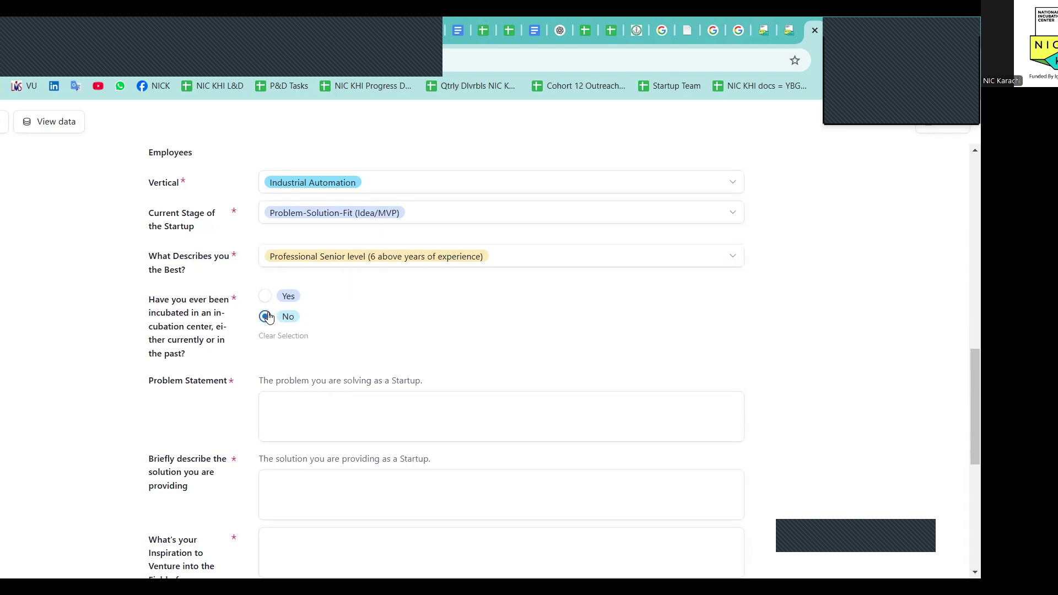
{"action": "left_click", "coordinate": [266, 297]}
{"action": "scroll", "coordinate": [266, 302], "scroll_direction": "down", "scroll_amount": 1}
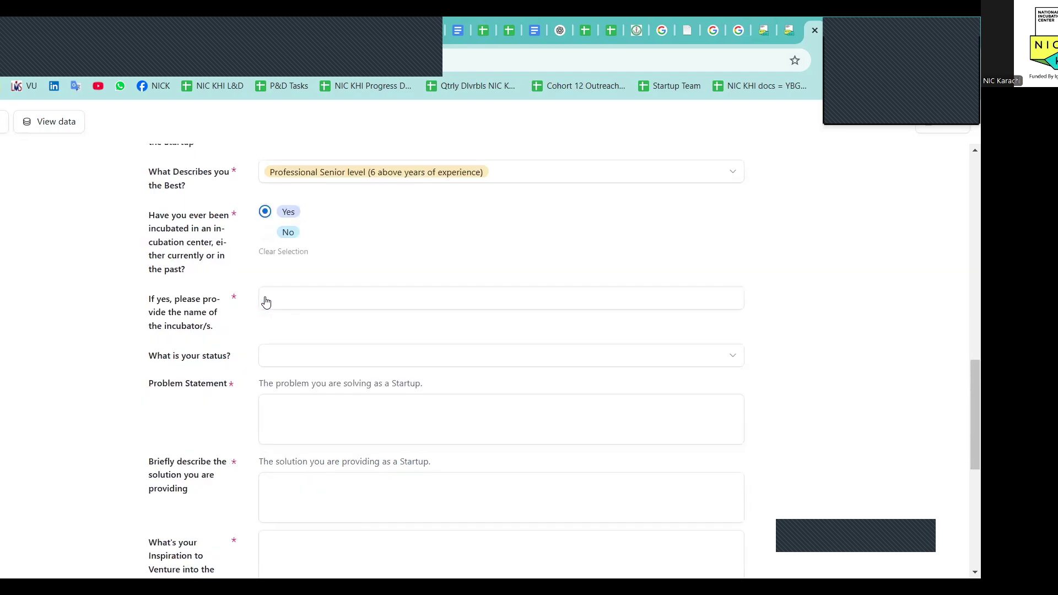
{"action": "left_click", "coordinate": [296, 276]}
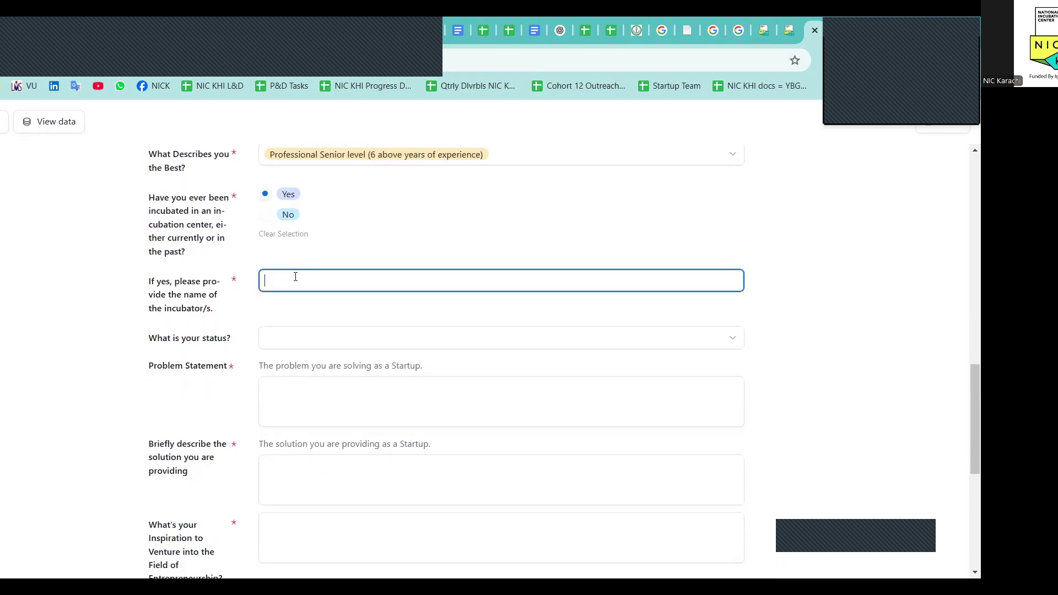
Set the incubation status to Currently incubated
{"action": "left_click", "coordinate": [313, 339]}
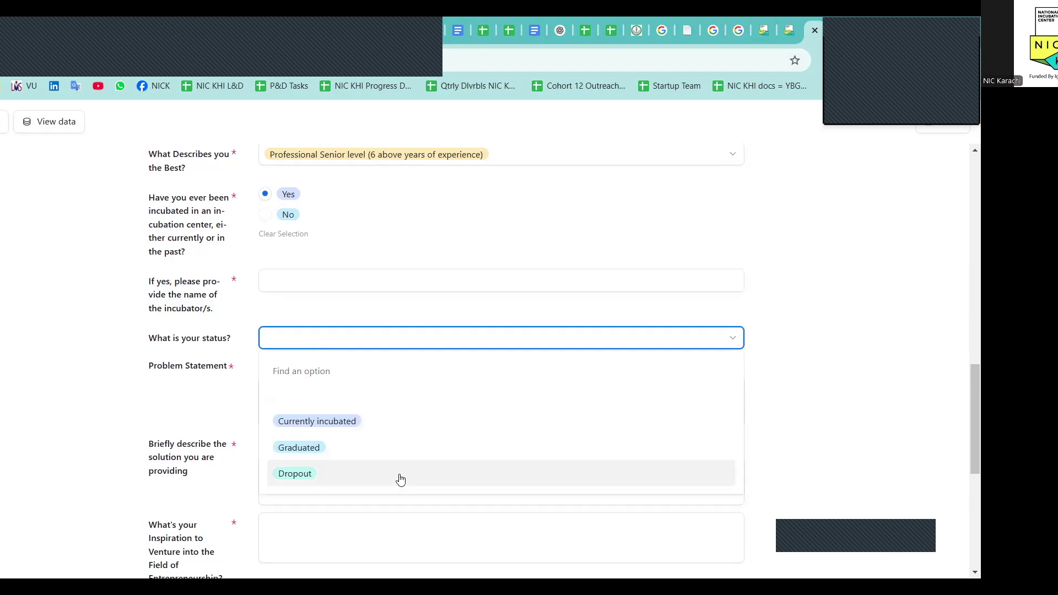
{"action": "left_click", "coordinate": [368, 422]}
{"action": "left_click", "coordinate": [365, 395]}
{"action": "key", "text": "Tab"}
{"action": "key", "text": "Tab"}
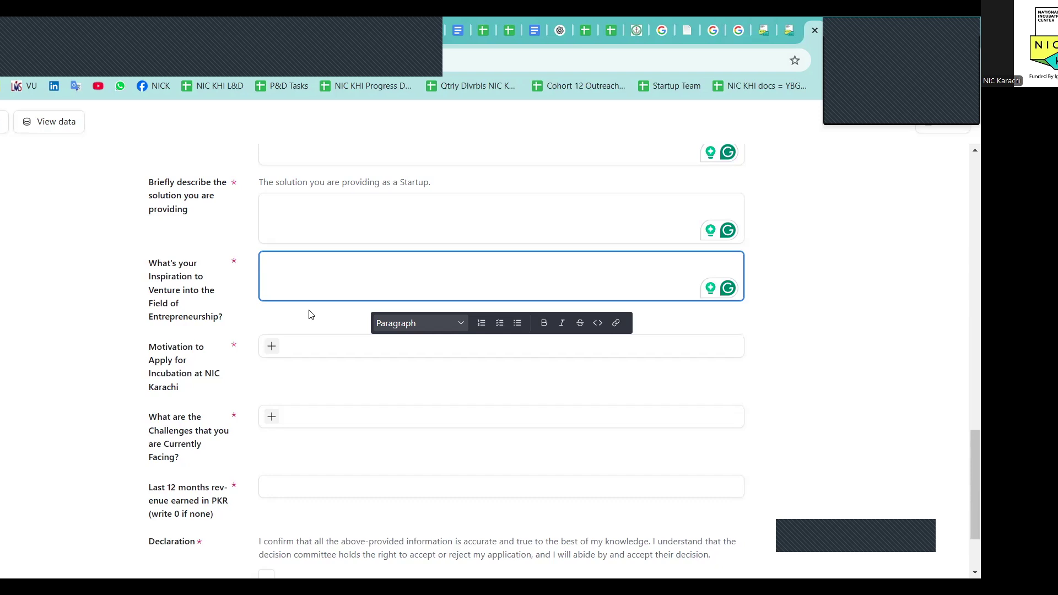
{"action": "left_click", "coordinate": [308, 314]}
{"action": "scroll", "coordinate": [307, 314], "scroll_direction": "down", "scroll_amount": 1}
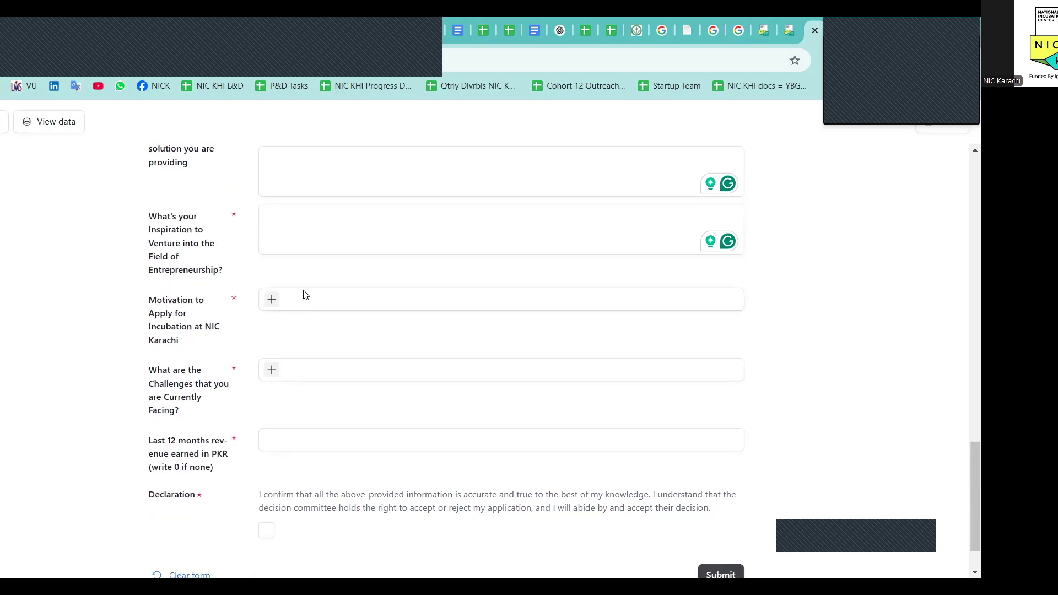
{"action": "left_click", "coordinate": [272, 299]}
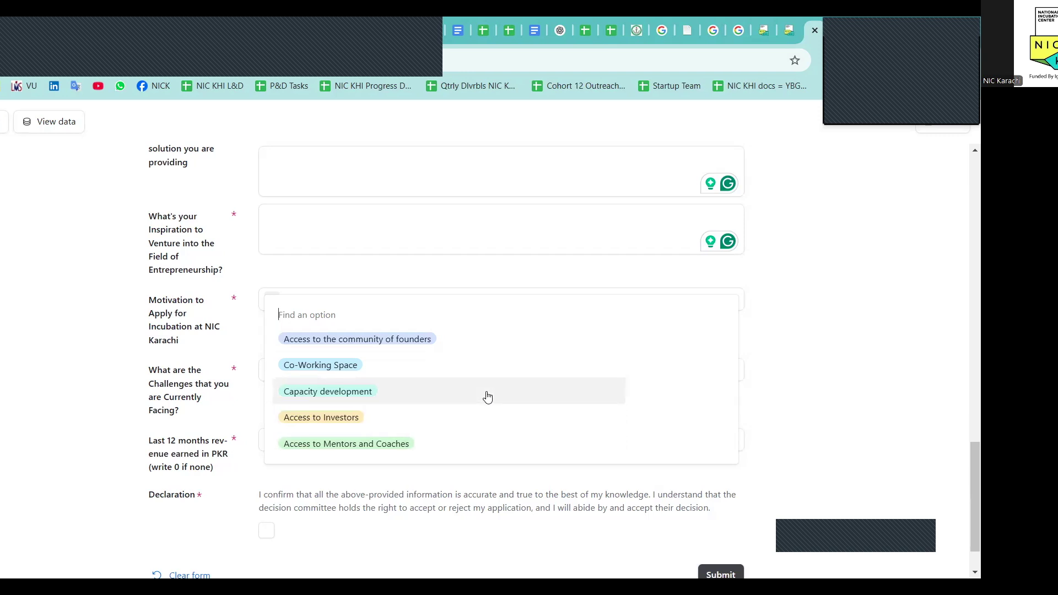
Choose Co-Working Space as the Motivation to Apply for Incubation answer
{"action": "left_click", "coordinate": [177, 326]}
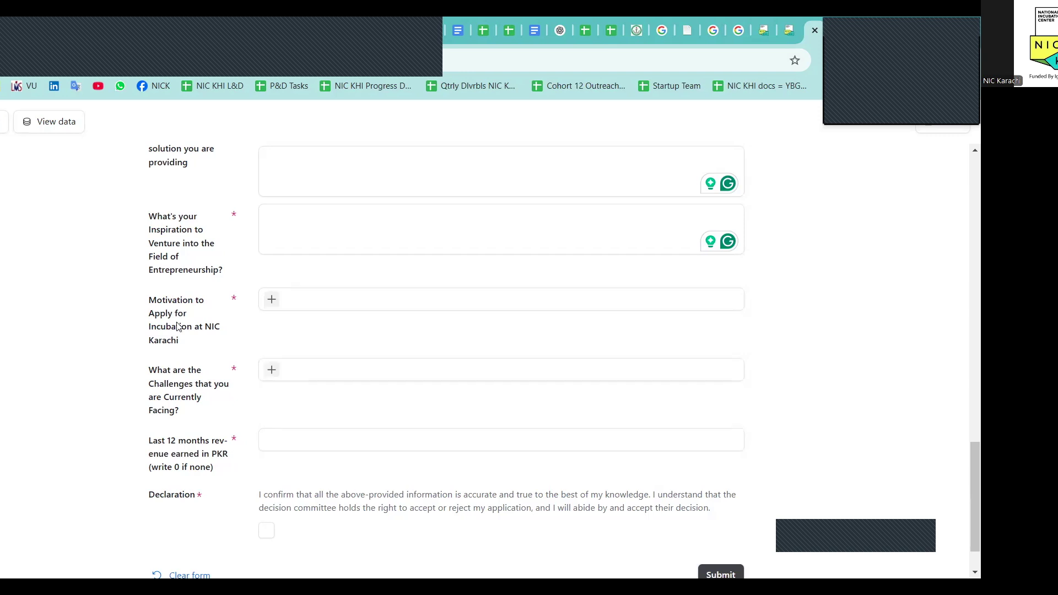
{"action": "left_click", "coordinate": [273, 302]}
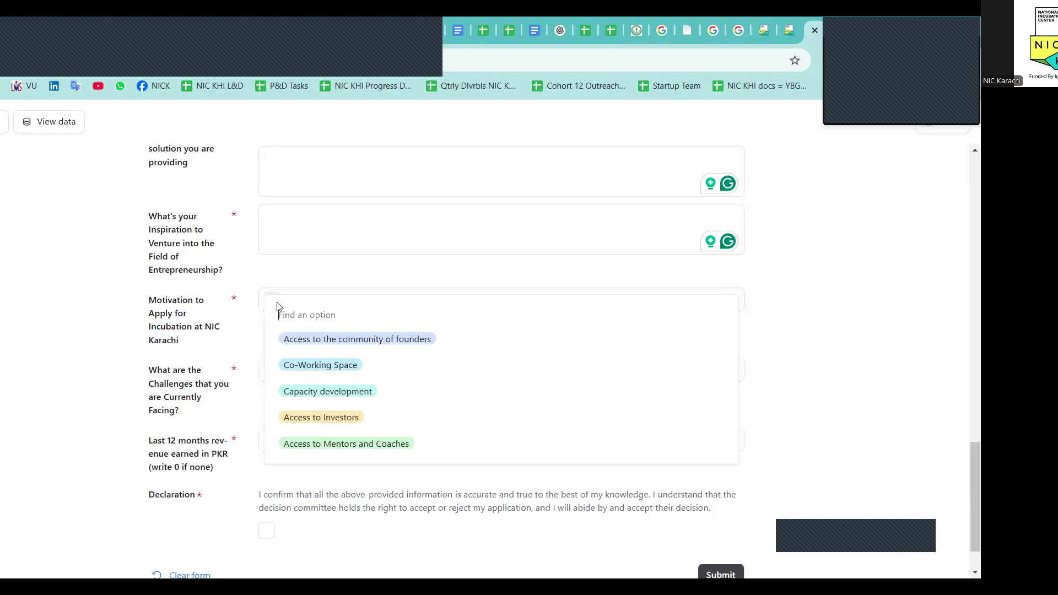
{"action": "left_click", "coordinate": [325, 366]}
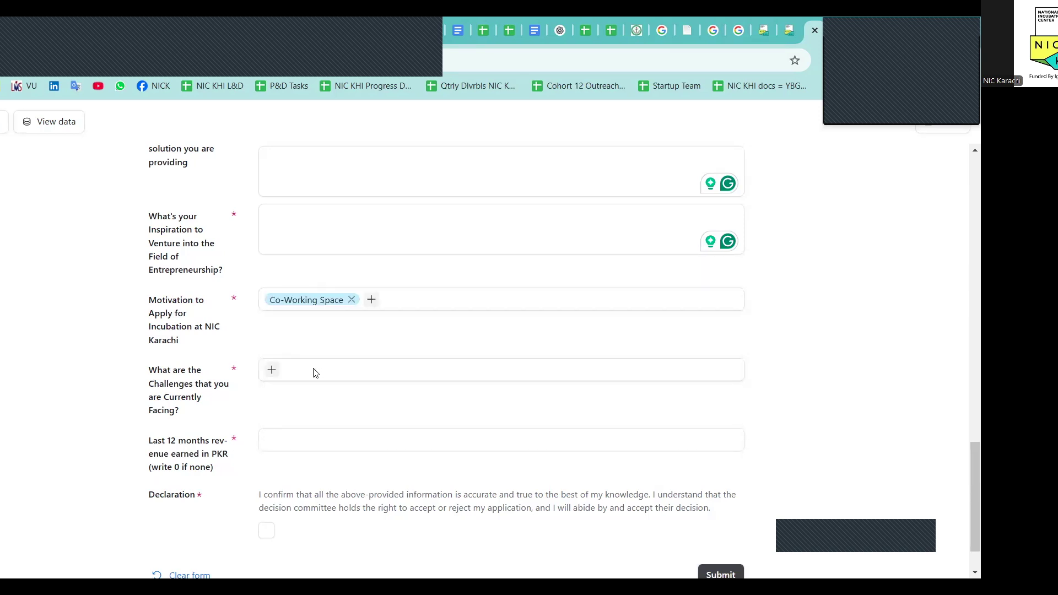
{"action": "left_click", "coordinate": [272, 370]}
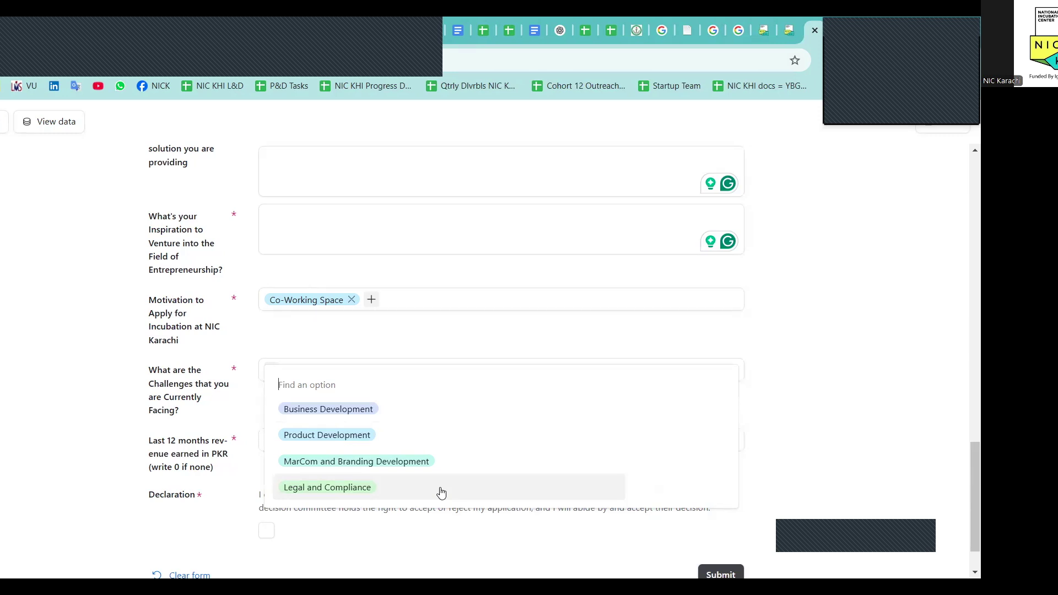
Add Business Development as the current challenge and enter 0 as last 12 months' revenue
{"action": "left_click", "coordinate": [403, 409]}
{"action": "scroll", "coordinate": [408, 442], "scroll_direction": "down", "scroll_amount": 1}
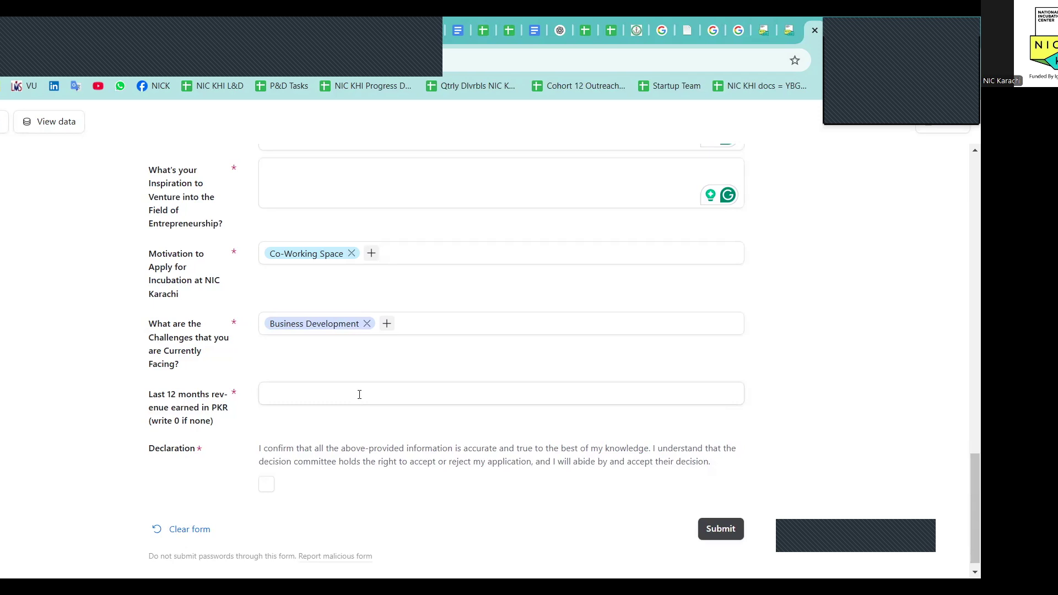
{"action": "left_click", "coordinate": [359, 394]}
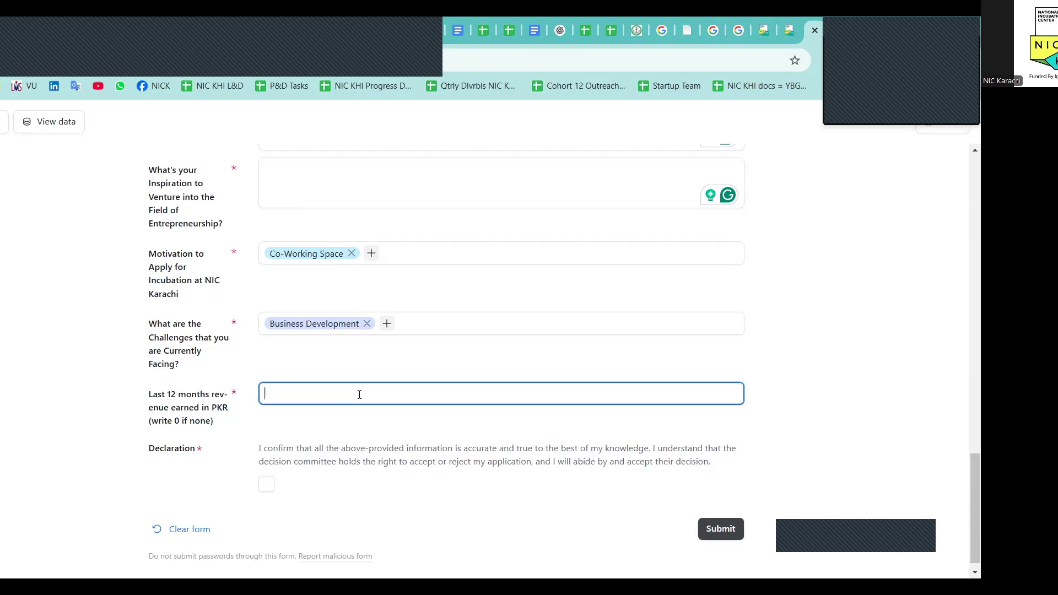
{"action": "type", "text": "0"}
{"action": "left_click", "coordinate": [345, 369]}
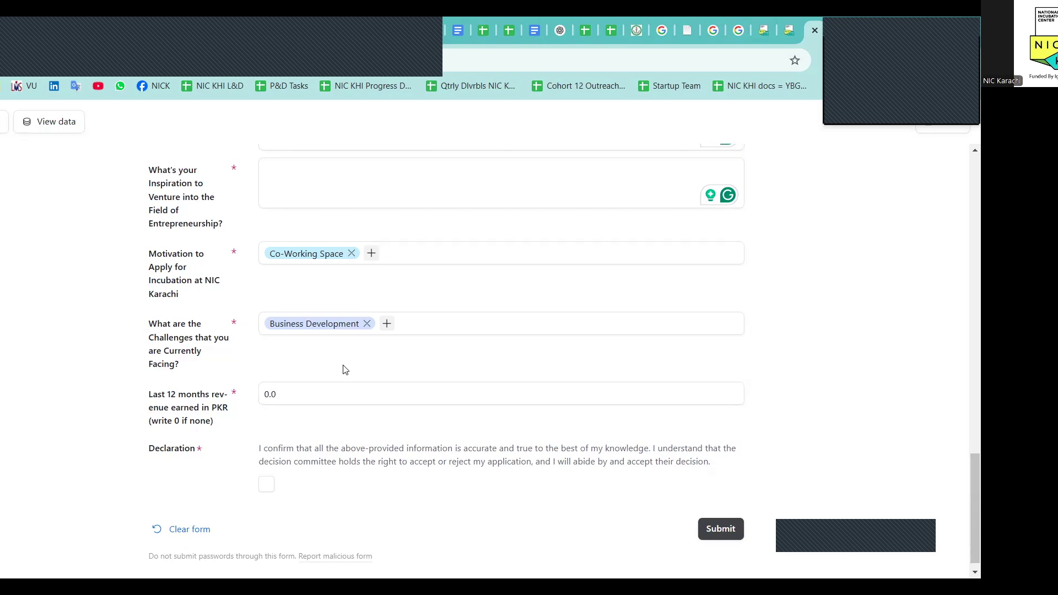
{"action": "scroll", "coordinate": [344, 369], "scroll_direction": "up", "scroll_amount": 5}
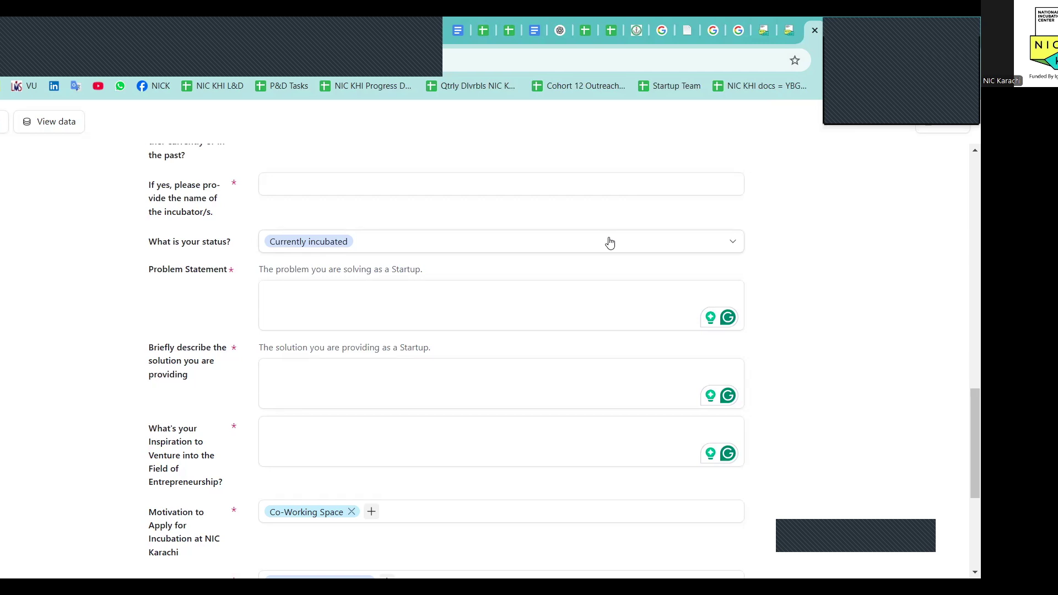
Step through the Problem Statement and solution description answers, leaving Co-Working Space as the motivation
{"action": "left_click", "coordinate": [586, 286]}
{"action": "left_click", "coordinate": [525, 387]}
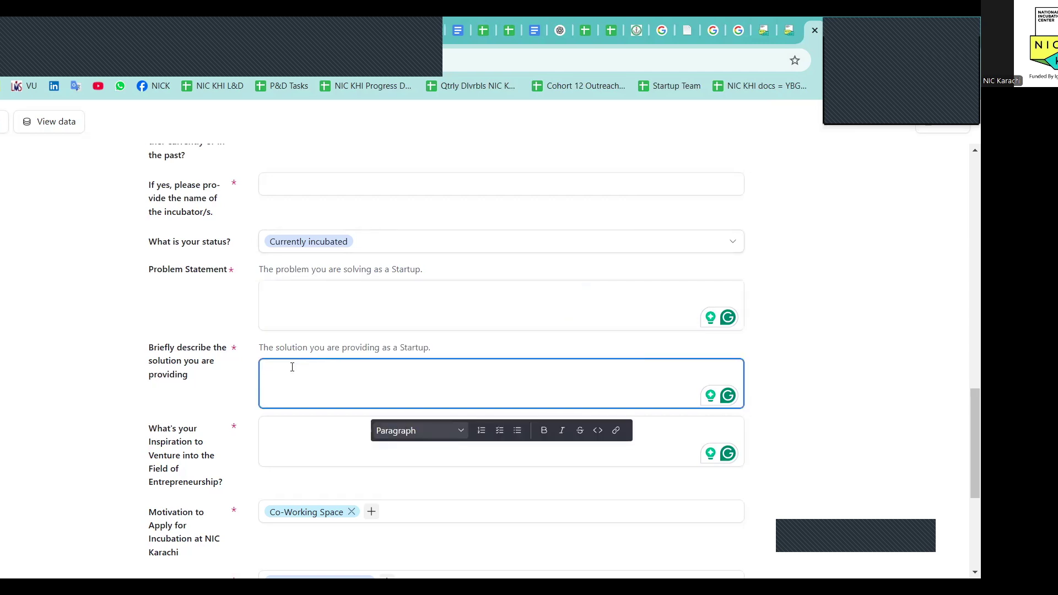
{"action": "left_click", "coordinate": [243, 369]}
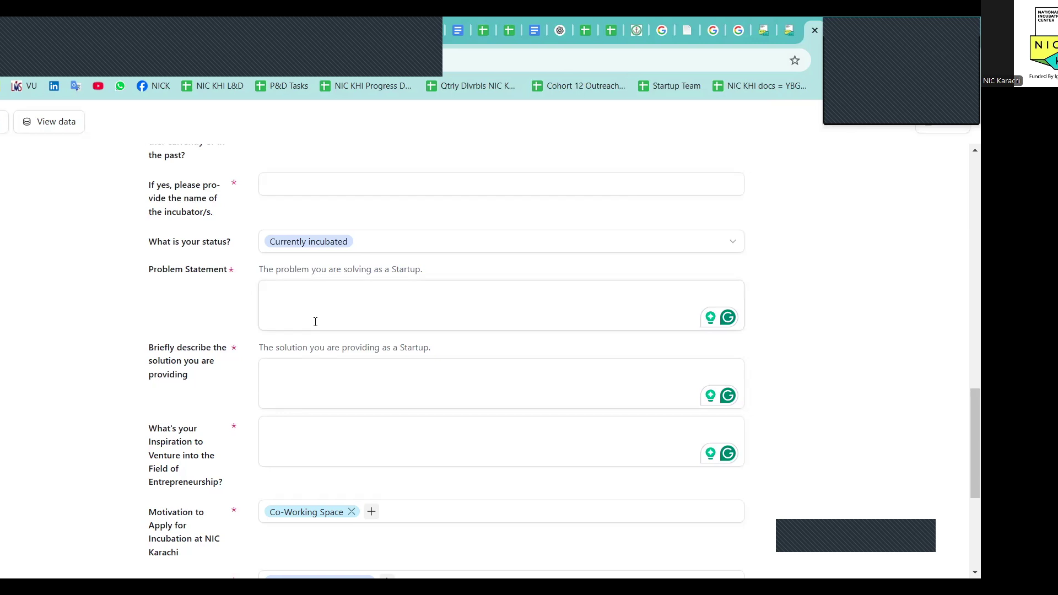
Tick the Declaration box confirming the information is accurate
{"action": "scroll", "coordinate": [315, 322], "scroll_direction": "down", "scroll_amount": 5}
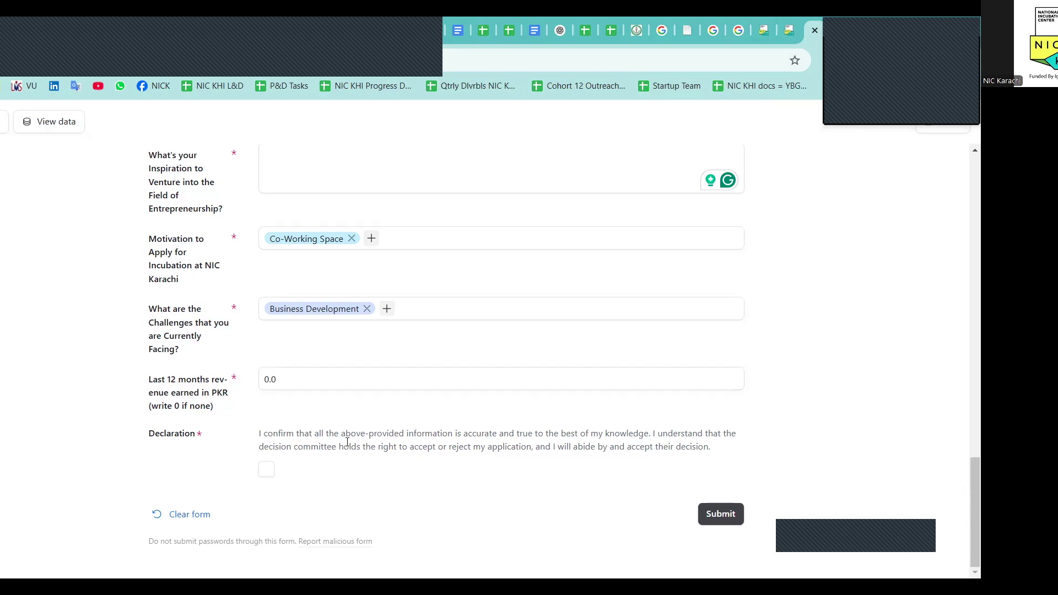
{"action": "left_click", "coordinate": [266, 469]}
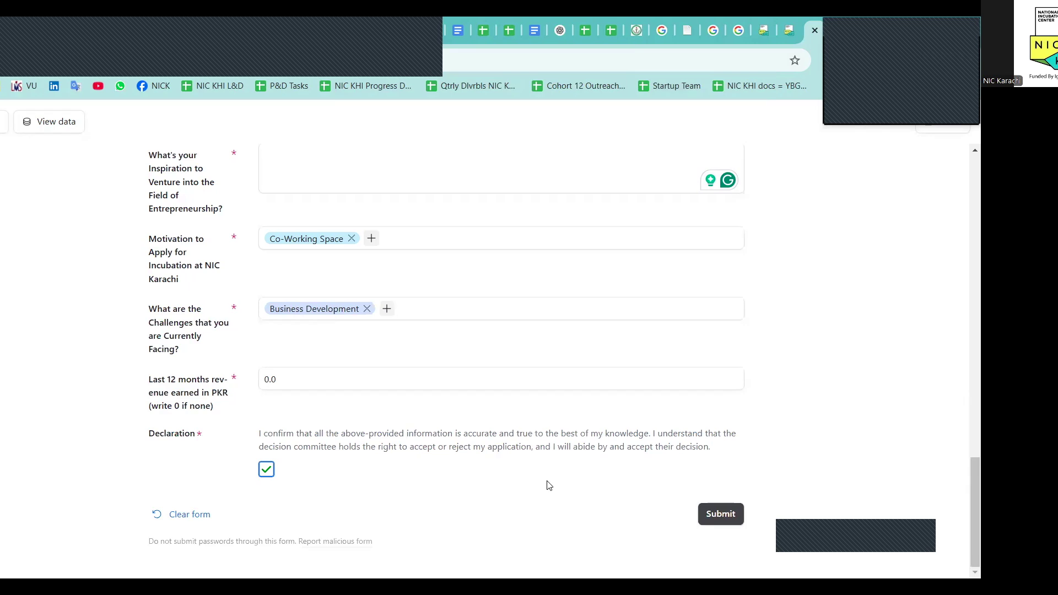